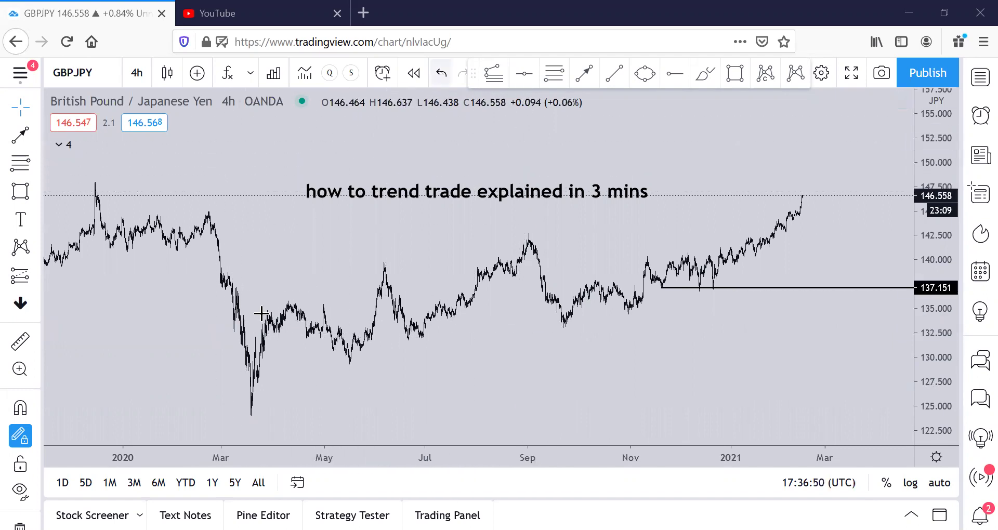
# Undo the last change to restore the red moving-average line on the GBPJPY chart.
pyautogui.click(441, 73)
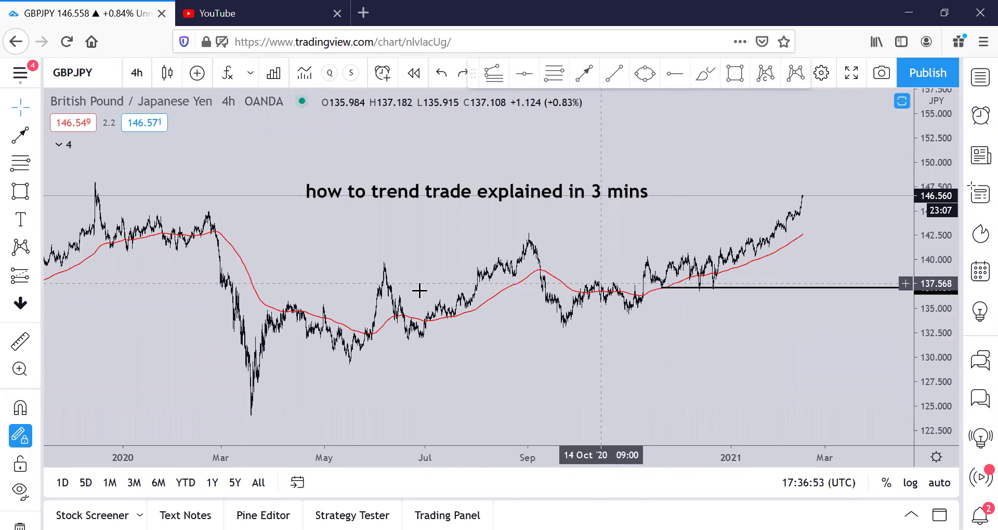
pyautogui.click(228, 74)
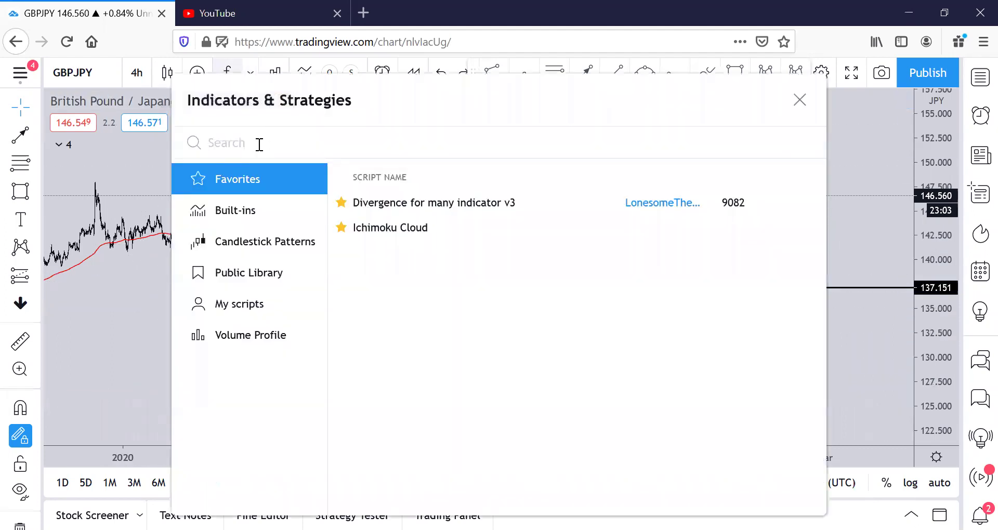
pyautogui.click(799, 100)
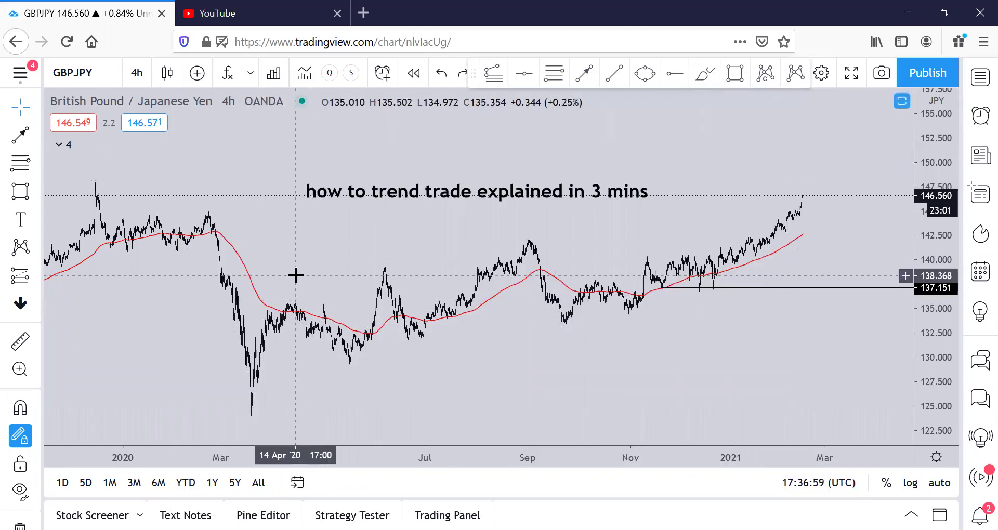
# Mark the February–March 2020 sell-off temporarily with a rectangle and remove the rectangle again.
pyautogui.moveTo(296, 273); pyautogui.dragTo(382, 263)
pyautogui.moveTo(358, 225); pyautogui.dragTo(461, 238)
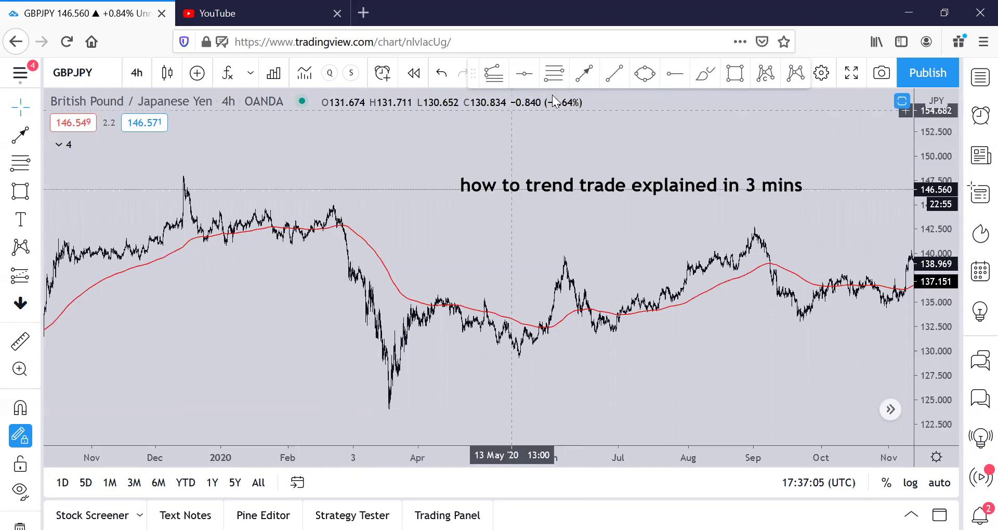
pyautogui.click(735, 73)
pyautogui.moveTo(326, 206)
pyautogui.mouseDown()
pyautogui.moveTo(357, 233)
pyautogui.moveTo(398, 412)
pyautogui.mouseUp()
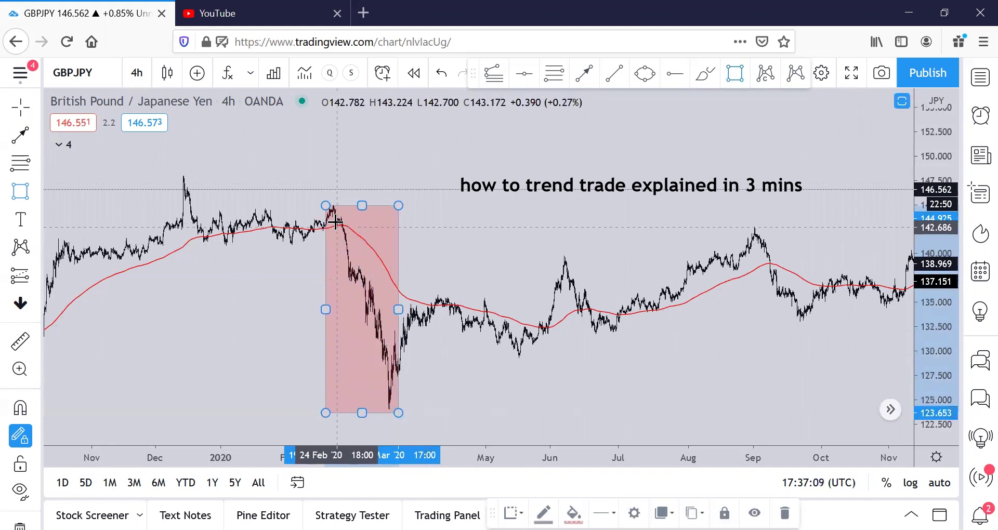
pyautogui.rightClick(396, 213)
pyautogui.click(445, 415)
# Examine the 4-hour price trend from mid-2020 to February 2021 against the moving average and the 137.151 support line.
pyautogui.moveTo(583, 378); pyautogui.dragTo(390, 423)
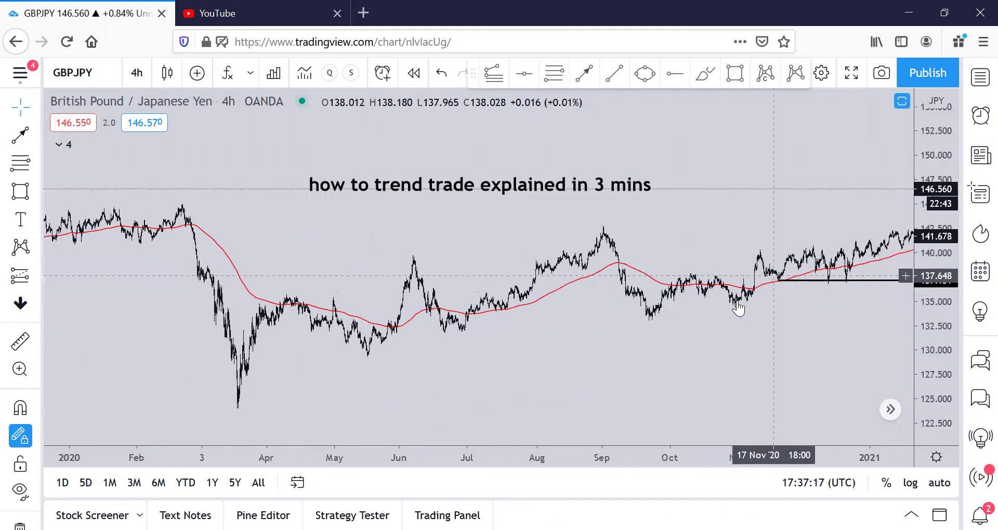
pyautogui.moveTo(646, 345); pyautogui.dragTo(397, 314)
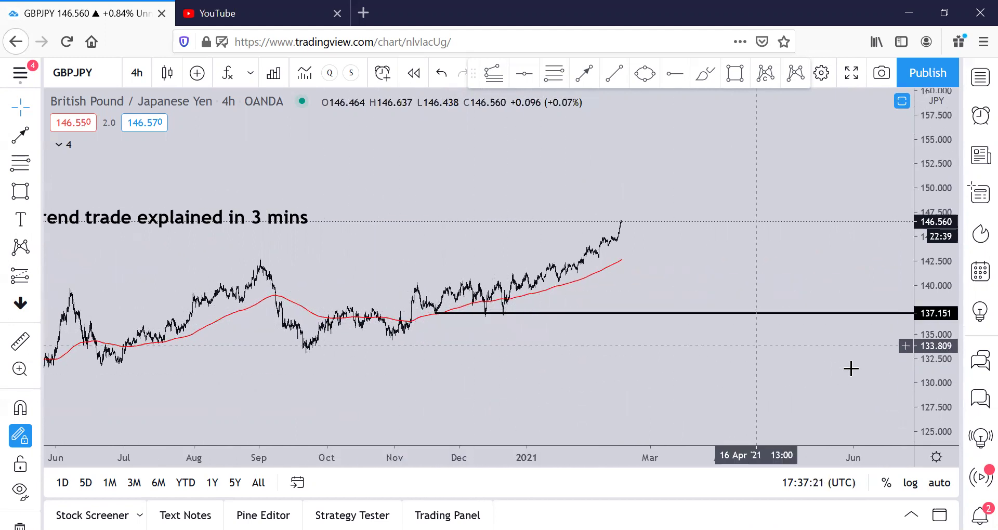
pyautogui.moveTo(935, 384); pyautogui.dragTo(925, 162)
pyautogui.moveTo(468, 253); pyautogui.dragTo(604, 198)
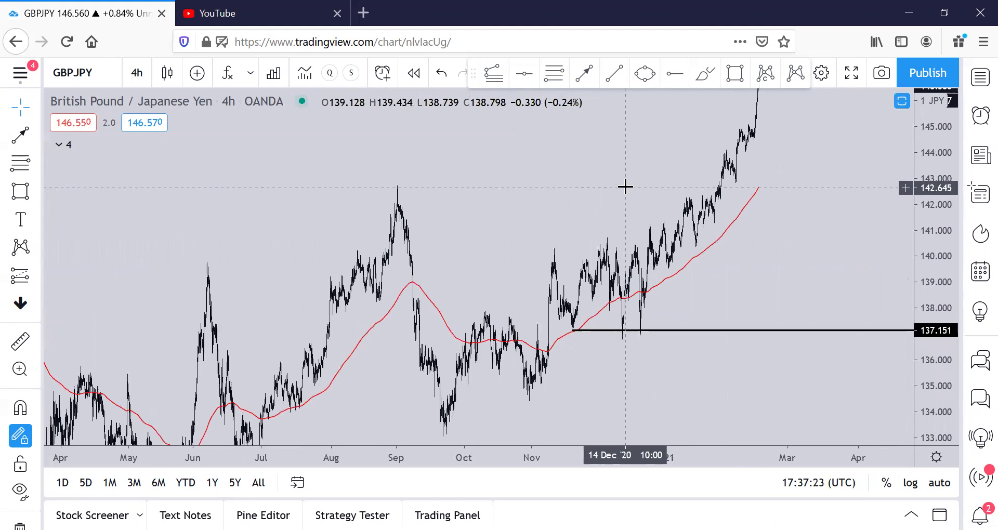
pyautogui.scroll(4, 625, 187)
pyautogui.moveTo(469, 199); pyautogui.dragTo(548, 198)
pyautogui.moveTo(939, 145); pyautogui.dragTo(935, 213)
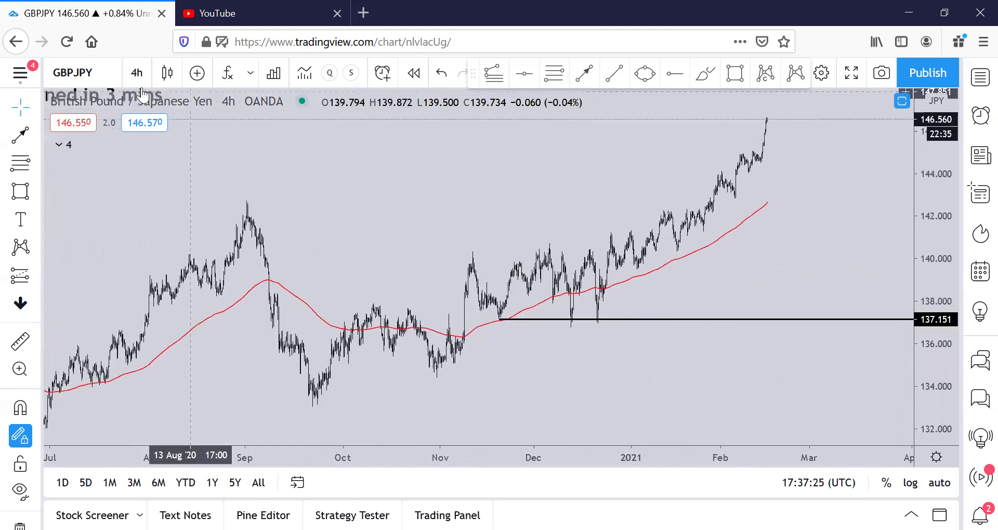
pyautogui.moveTo(191, 185); pyautogui.dragTo(343, 186)
pyautogui.scroll(-1, 338, 239)
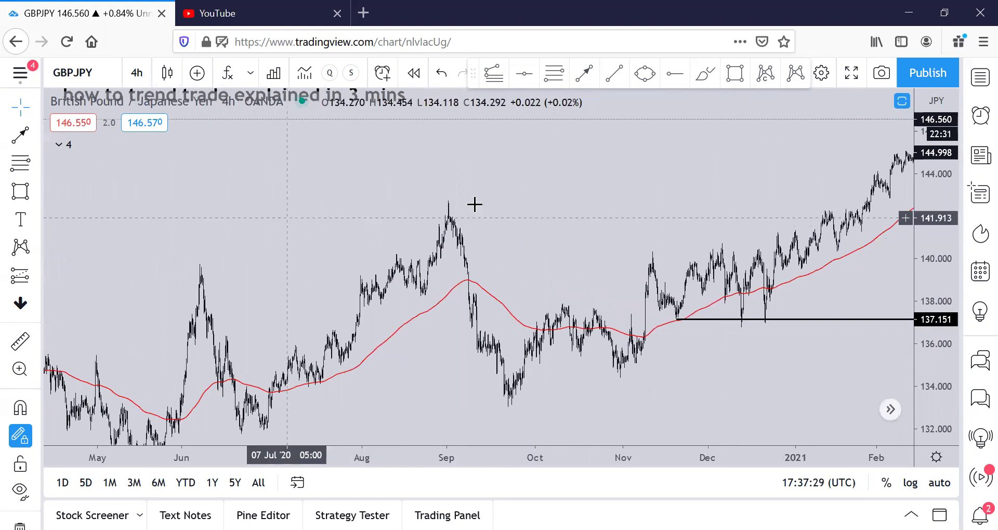
pyautogui.moveTo(474, 202); pyautogui.dragTo(323, 229)
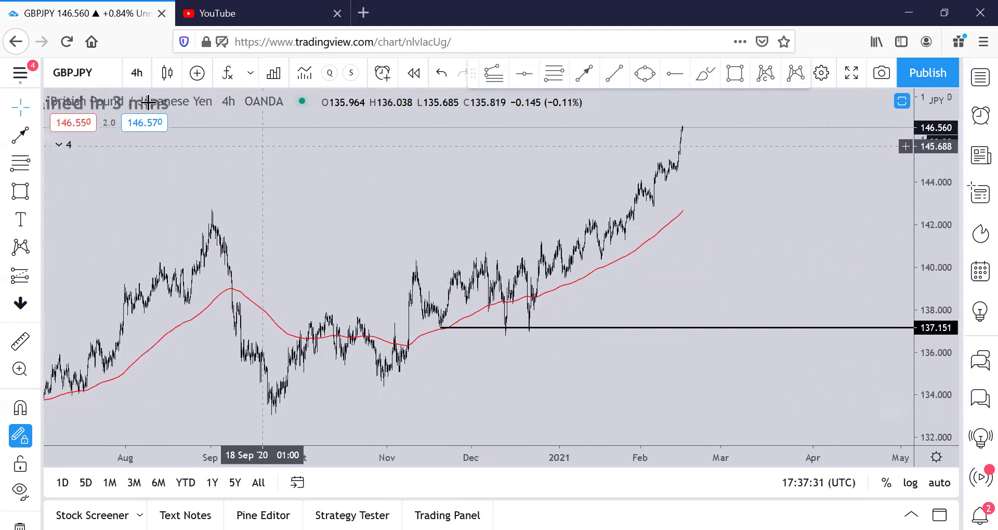
# Switch the chart to the 15-minute timeframe and bring the November–December 2020 price action above the support line into view.
pyautogui.click(137, 73)
pyautogui.click(182, 200)
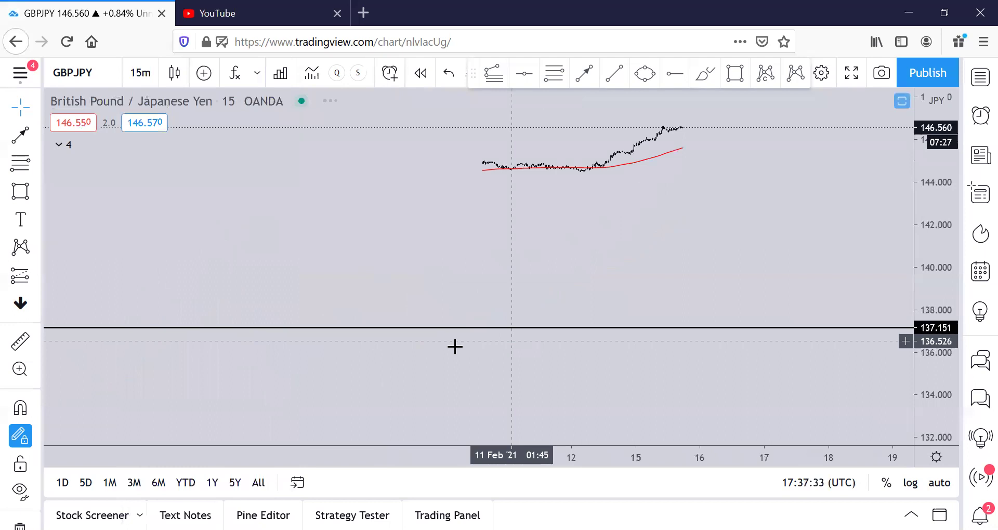
pyautogui.moveTo(371, 262); pyautogui.dragTo(861, 267)
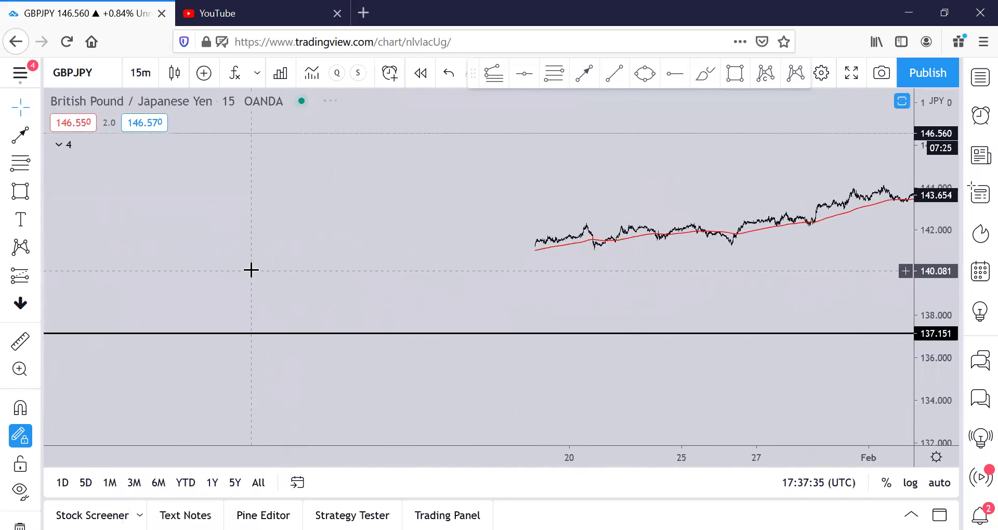
pyautogui.moveTo(263, 270); pyautogui.dragTo(702, 255)
pyautogui.moveTo(311, 265); pyautogui.dragTo(519, 271)
pyautogui.moveTo(349, 257); pyautogui.dragTo(599, 260)
pyautogui.moveTo(341, 252); pyautogui.dragTo(570, 260)
pyautogui.moveTo(270, 252); pyautogui.dragTo(506, 256)
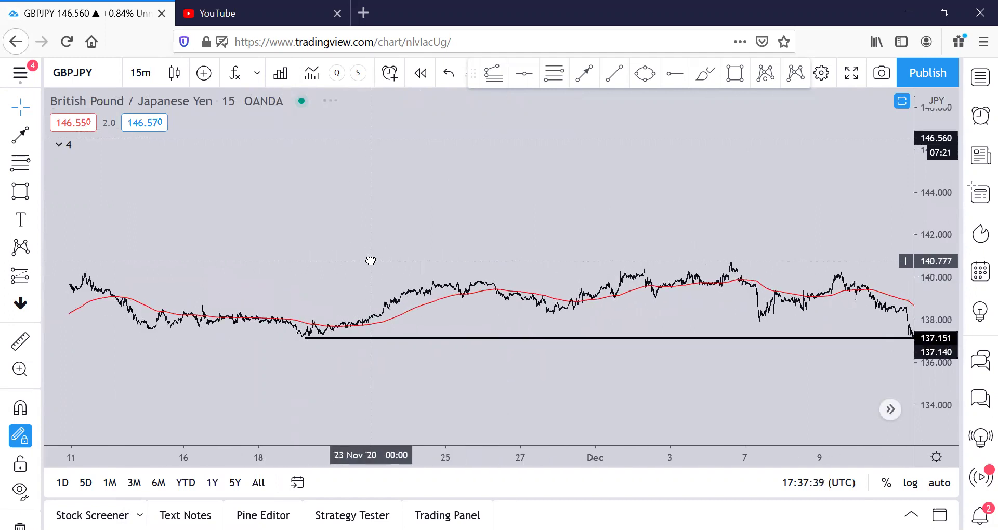
pyautogui.moveTo(937, 362); pyautogui.dragTo(941, 173)
pyautogui.moveTo(707, 322); pyautogui.dragTo(615, 271)
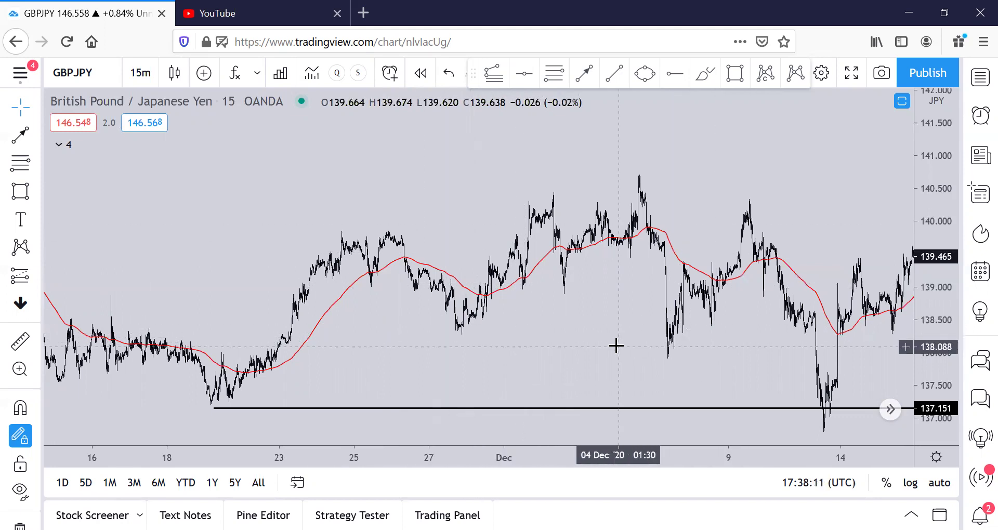
# Draw a rising trend arrow from the 19 November 2020 low at about 137.2 along the higher lows to about 139.1 in early December.
pyautogui.moveTo(575, 341); pyautogui.dragTo(501, 341)
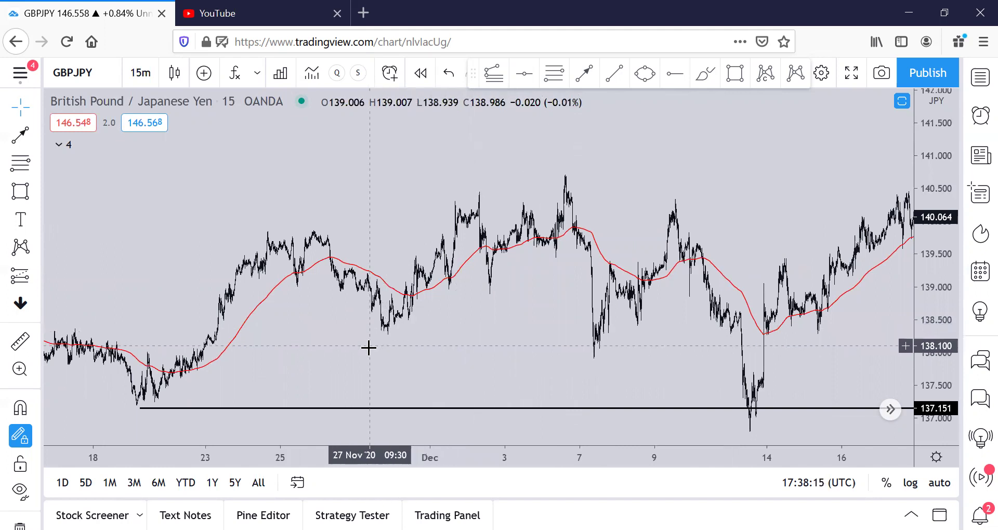
pyautogui.moveTo(316, 351); pyautogui.dragTo(378, 351)
pyautogui.scroll(1, 380, 355)
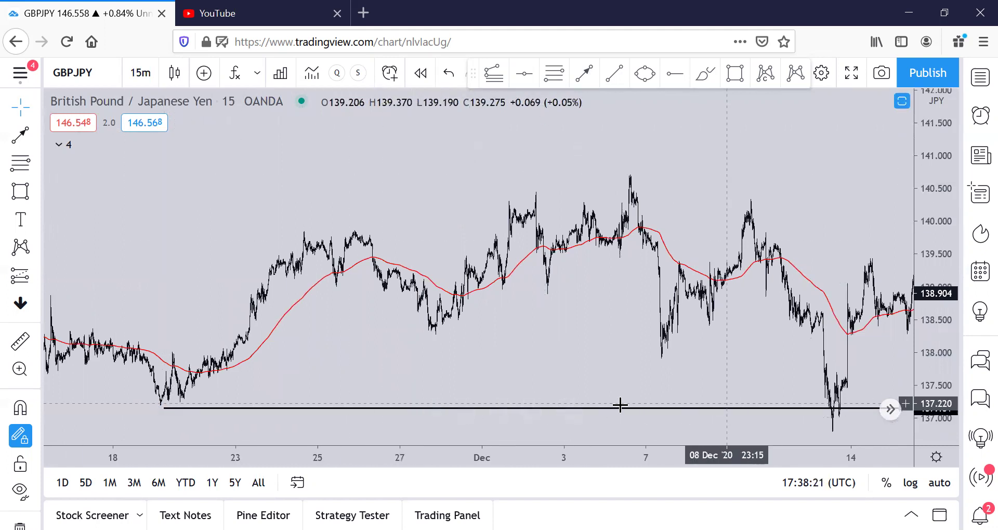
pyautogui.click(583, 77)
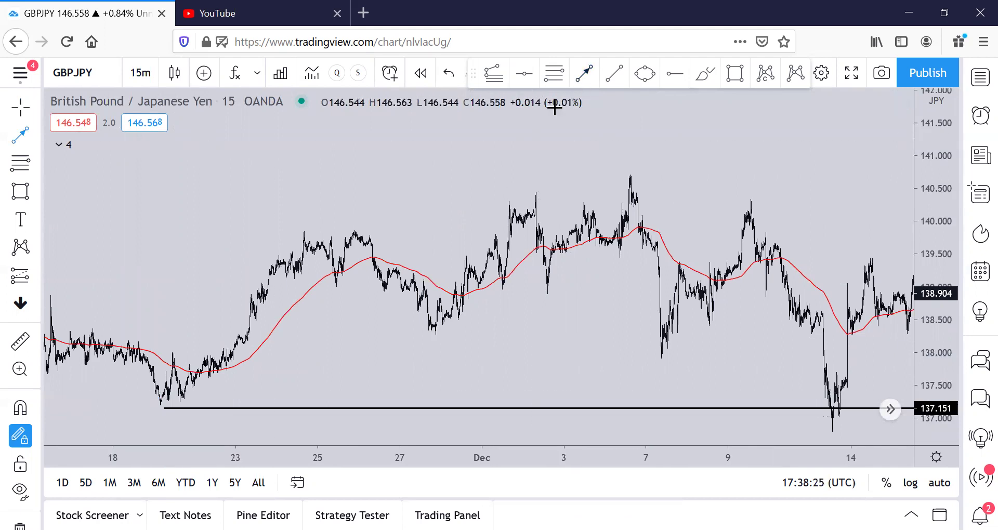
pyautogui.click(158, 404)
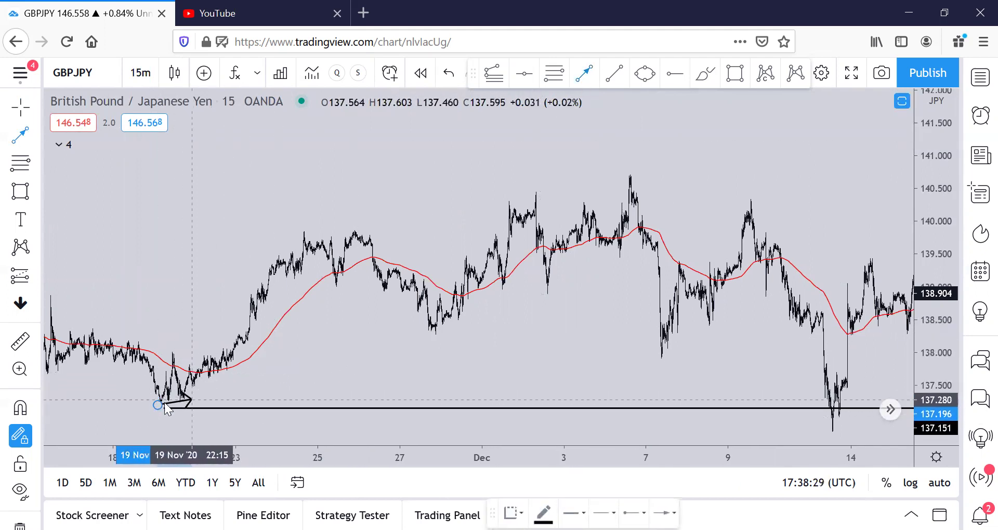
pyautogui.click(589, 287)
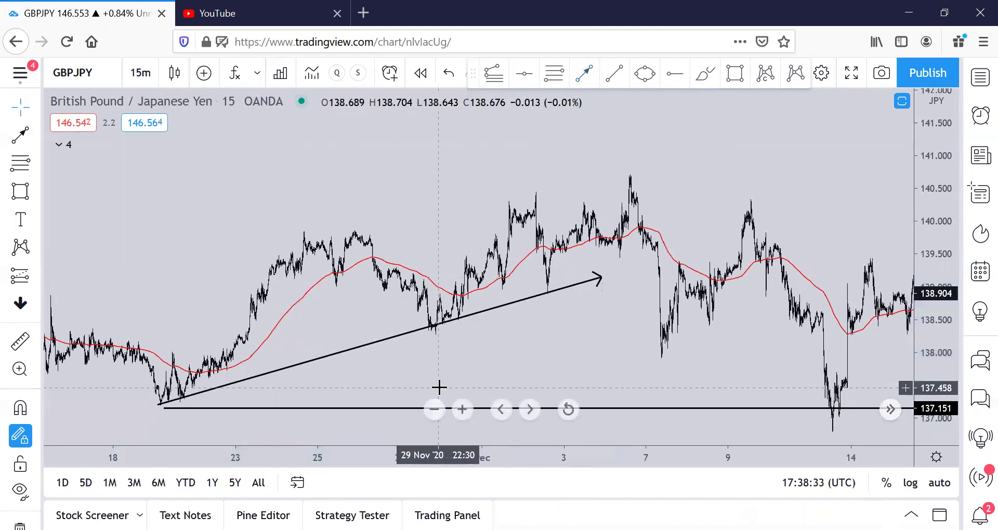
# Mark the late-November lows on the trend arrow with a thin rectangle from 27 November to 1 December, between about 138.46 and 138.57.
pyautogui.scroll(2, 520, 374)
pyautogui.moveTo(537, 367); pyautogui.dragTo(572, 367)
pyautogui.moveTo(924, 364); pyautogui.dragTo(924, 275)
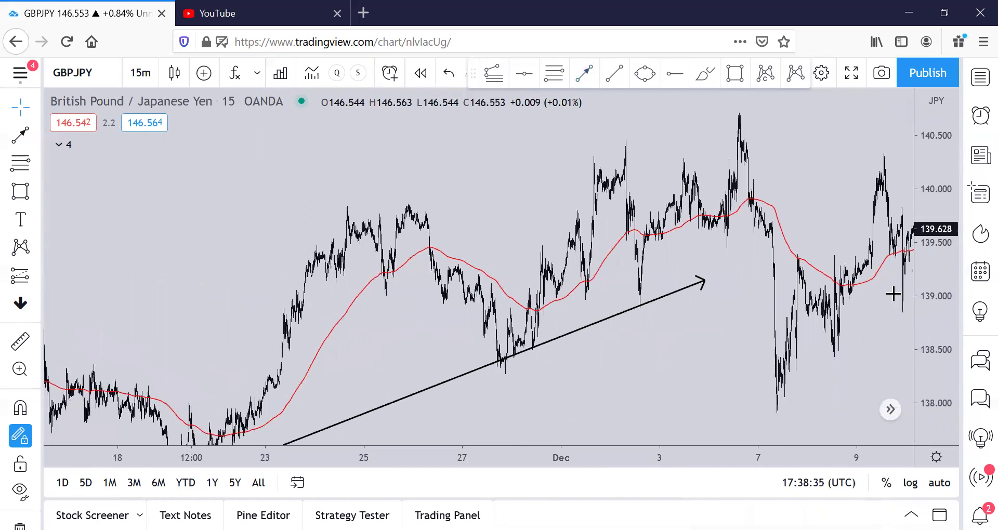
pyautogui.moveTo(656, 358); pyautogui.dragTo(723, 294)
pyautogui.scroll(1, 722, 303)
pyautogui.moveTo(662, 341)
pyautogui.mouseDown()
pyautogui.moveTo(695, 337)
pyautogui.moveTo(674, 340)
pyautogui.mouseUp()
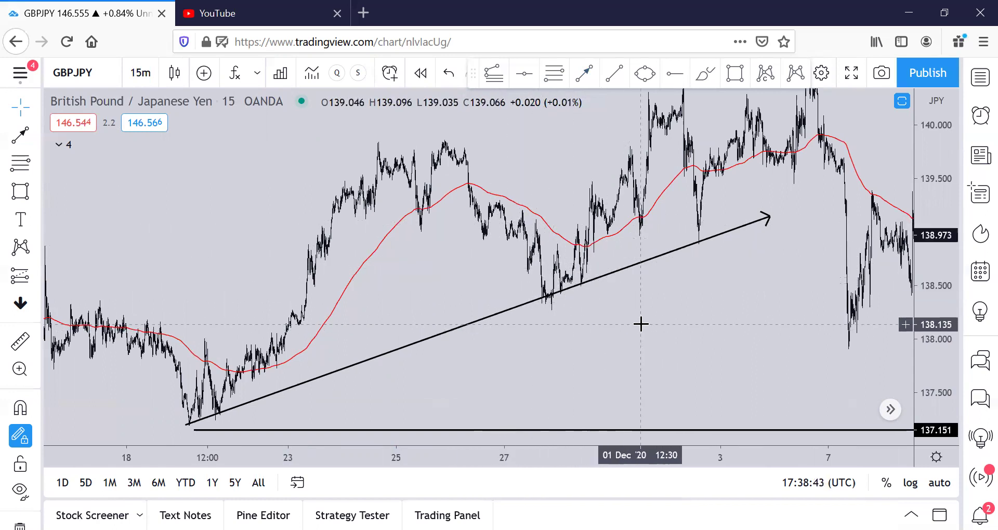
pyautogui.scroll(3, 692, 324)
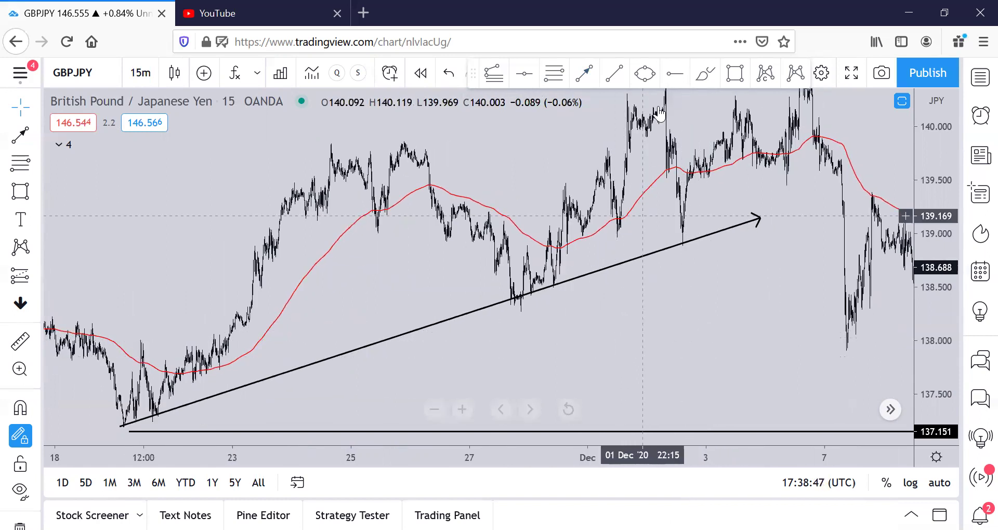
pyautogui.click(472, 231)
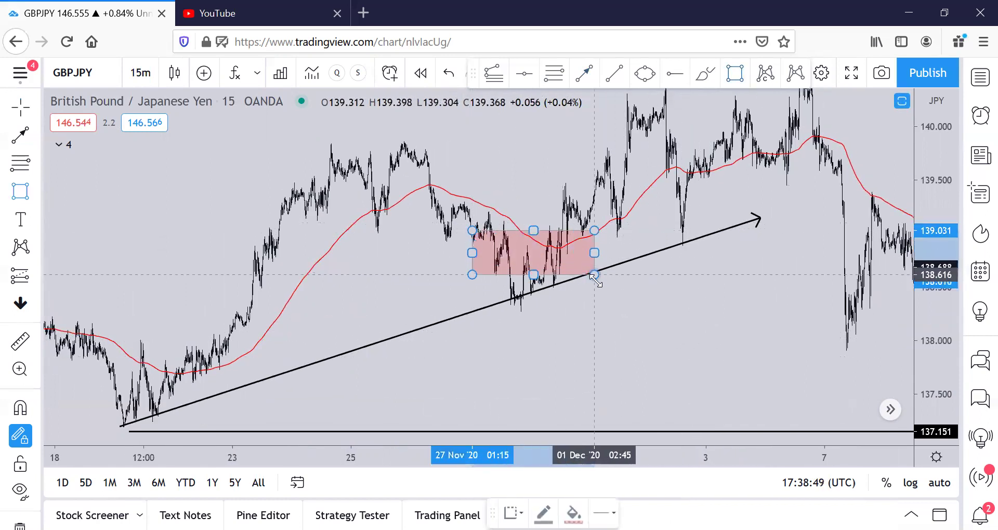
pyautogui.click(592, 291)
pyautogui.click(556, 330)
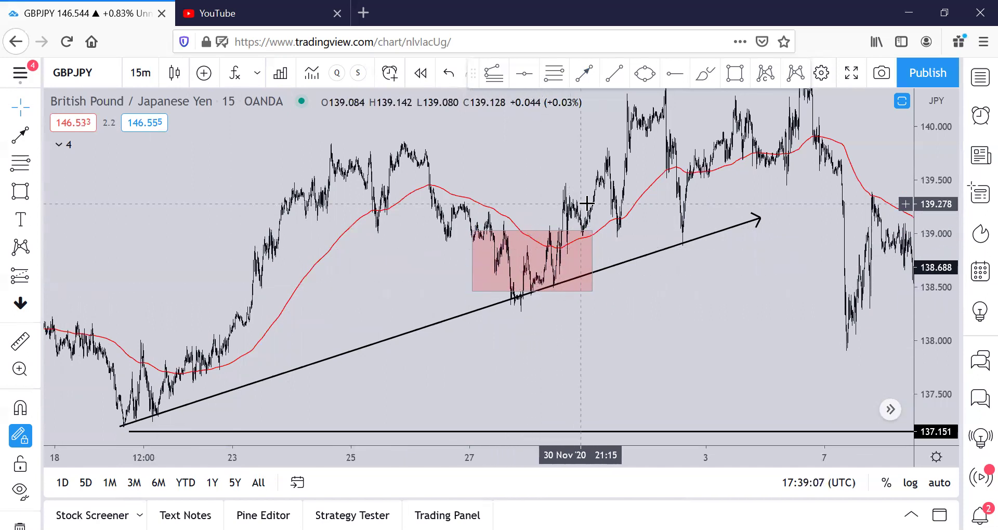
pyautogui.moveTo(591, 231)
pyautogui.mouseDown()
pyautogui.moveTo(592, 290)
pyautogui.moveTo(594, 281)
pyautogui.mouseUp()
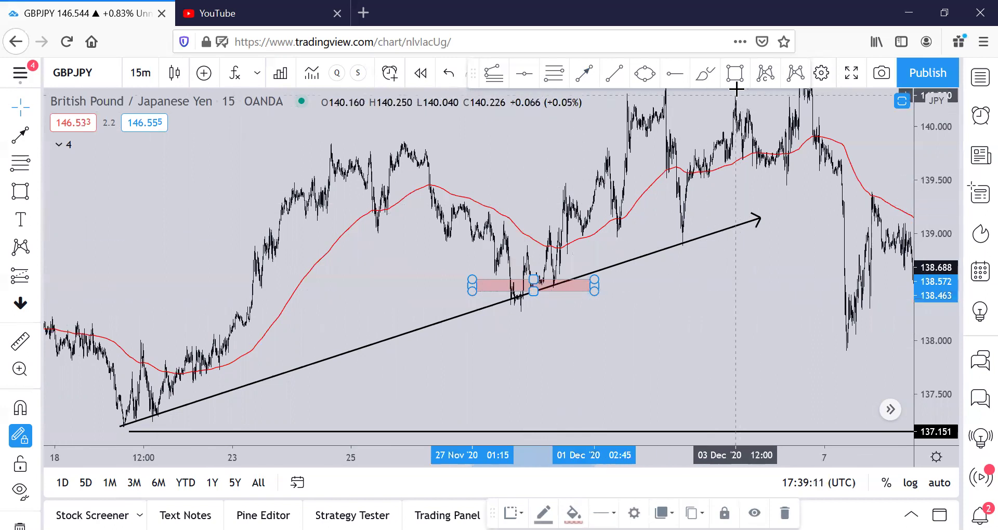
# Mark the early-December low touching the trend arrow with a small rectangle at about 139.0.
pyautogui.click(695, 206)
pyautogui.click(666, 229)
pyautogui.click(701, 243)
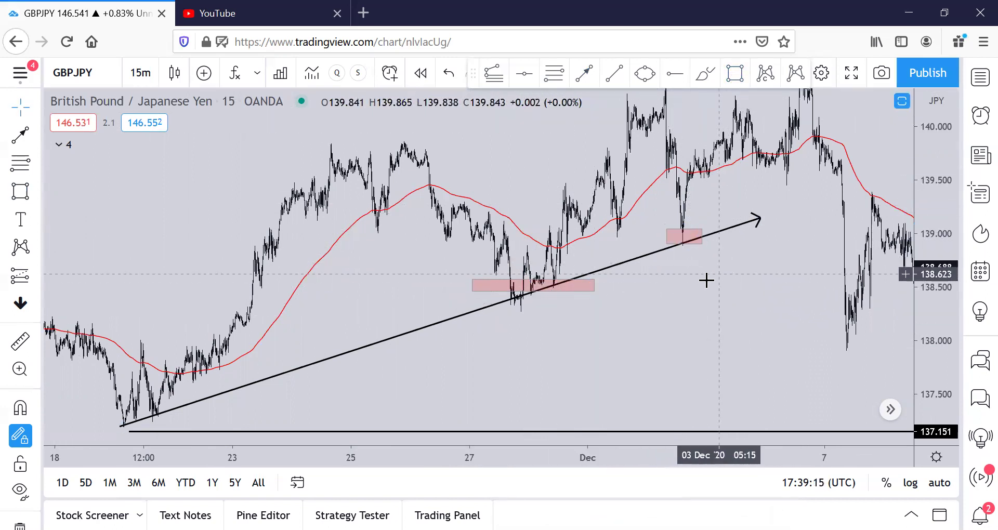
# Draw a Fibonacci retracement from the late-November high level at 139.846 down to the 19 November low level at 137.185.
pyautogui.moveTo(706, 281); pyautogui.dragTo(576, 312)
pyautogui.scroll(-2, 575, 312)
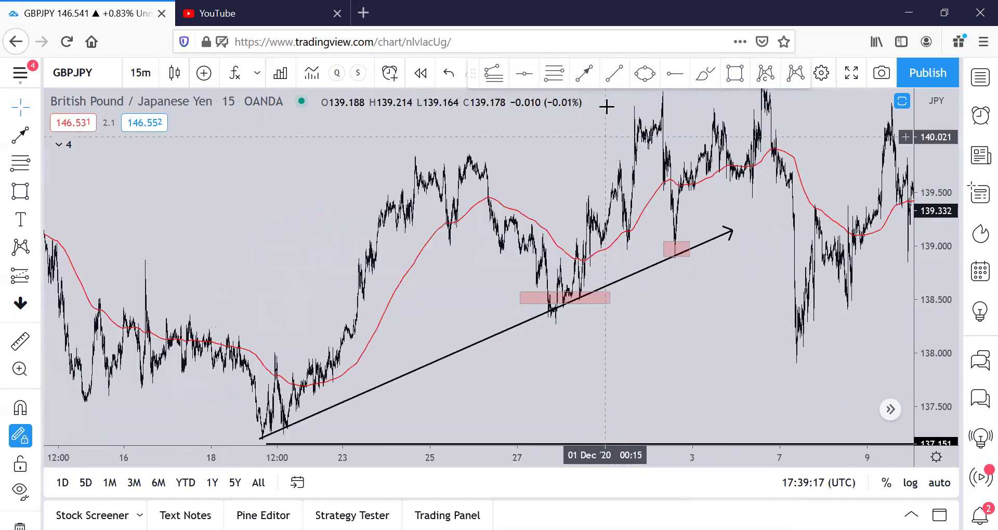
pyautogui.moveTo(925, 233); pyautogui.dragTo(925, 288)
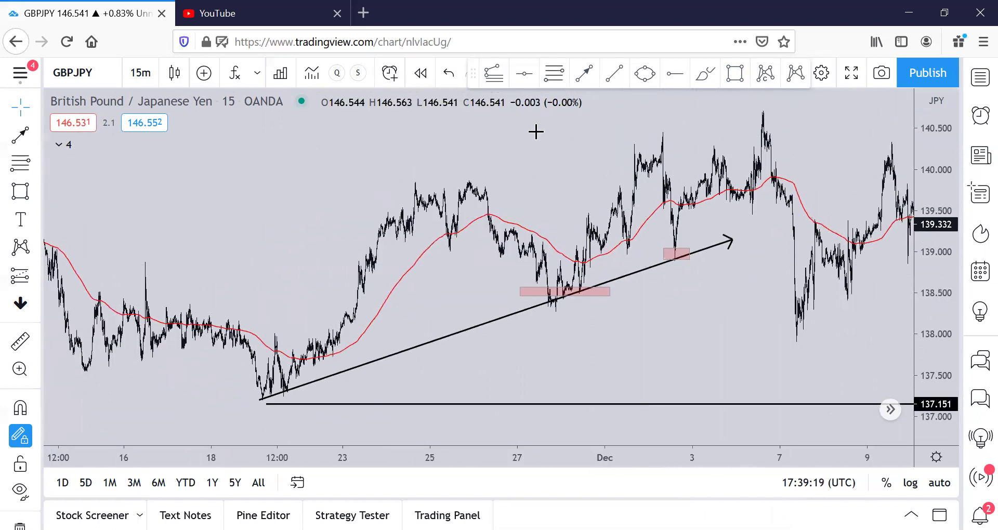
pyautogui.hotkey('alt', 'h')
pyautogui.click(382, 181)
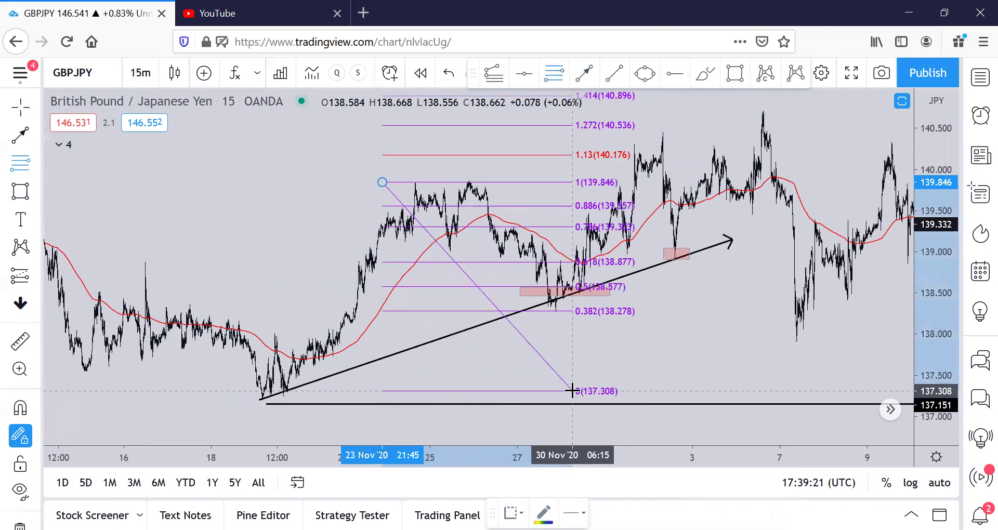
pyautogui.click(606, 401)
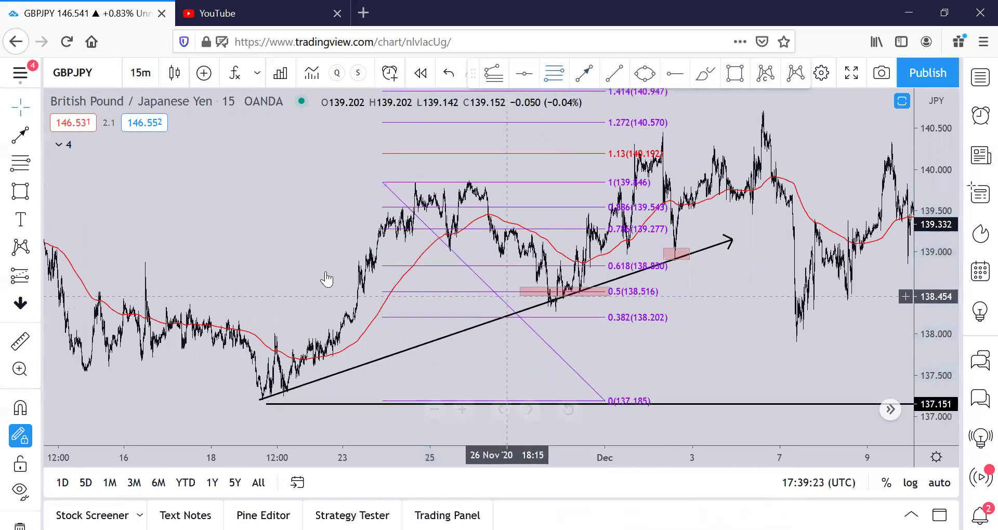
# Cover the 0.382–0.5 retracement zone with a rectangle from 23 November to 3 December and remove the Fibonacci retracement.
pyautogui.click(381, 293)
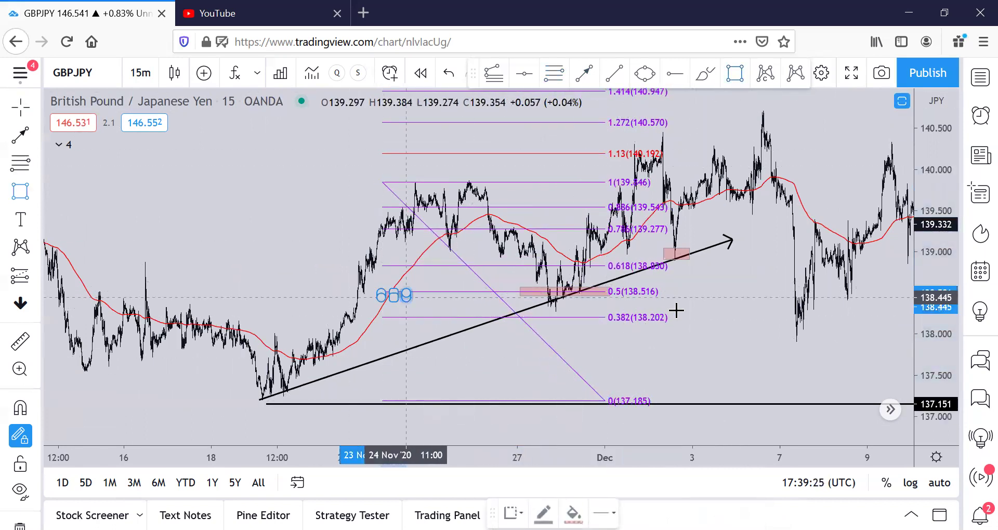
pyautogui.click(709, 320)
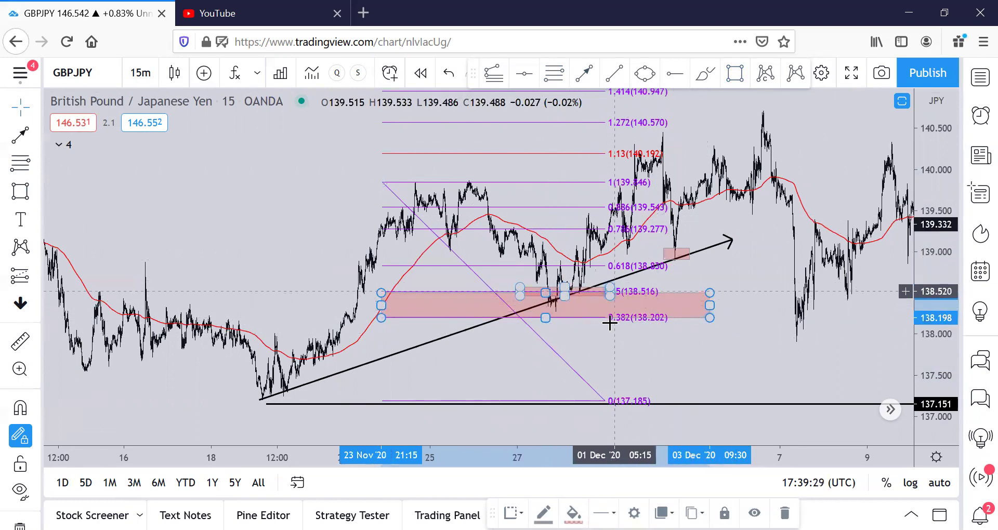
pyautogui.rightClick(549, 346)
pyautogui.click(597, 451)
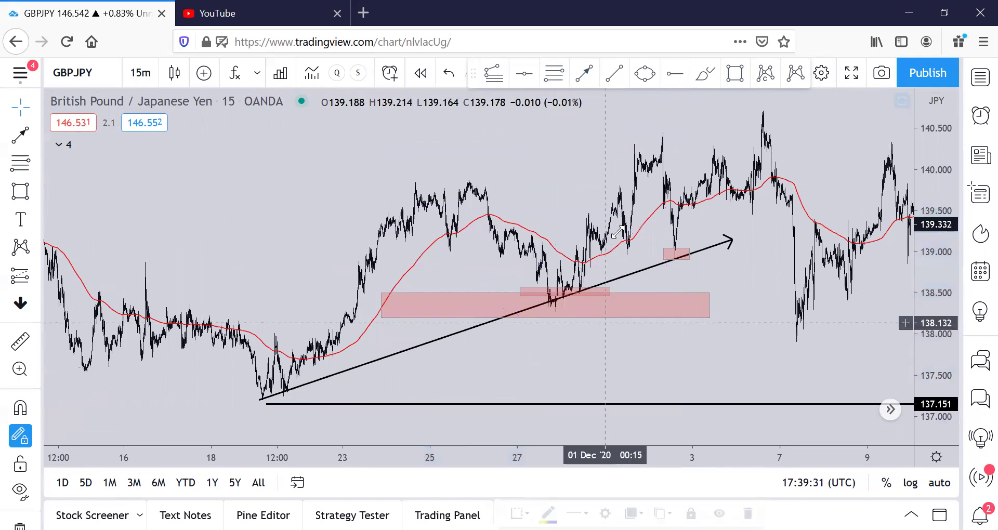
pyautogui.moveTo(568, 200); pyautogui.dragTo(442, 206)
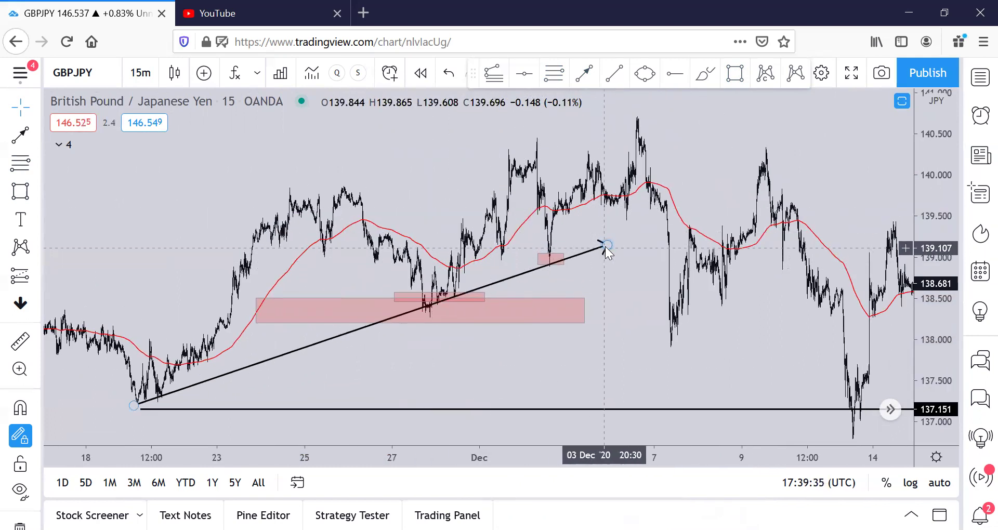
# Examine how December price swings behave around the moving average and the 137.151 support line, beyond the trend arrow.
pyautogui.moveTo(605, 248); pyautogui.dragTo(504, 252)
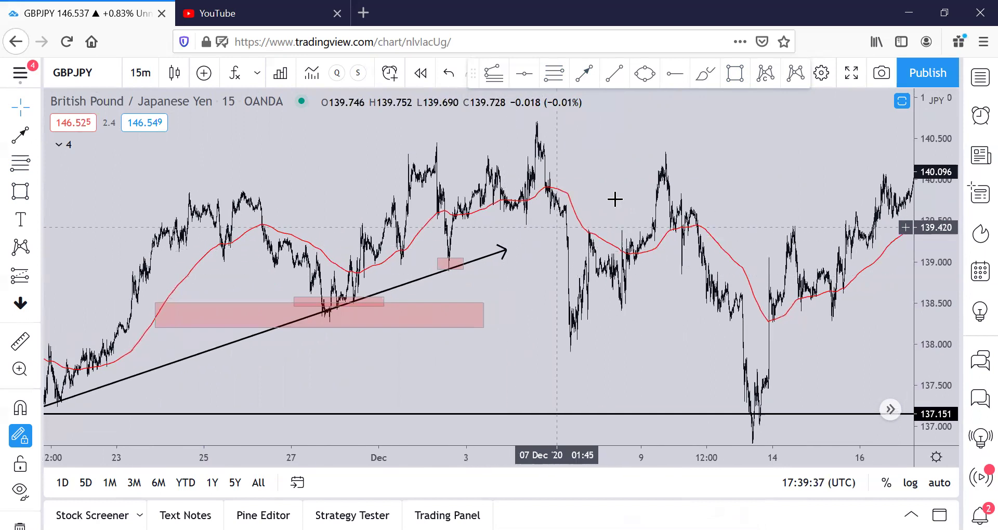
pyautogui.moveTo(628, 322); pyautogui.dragTo(539, 333)
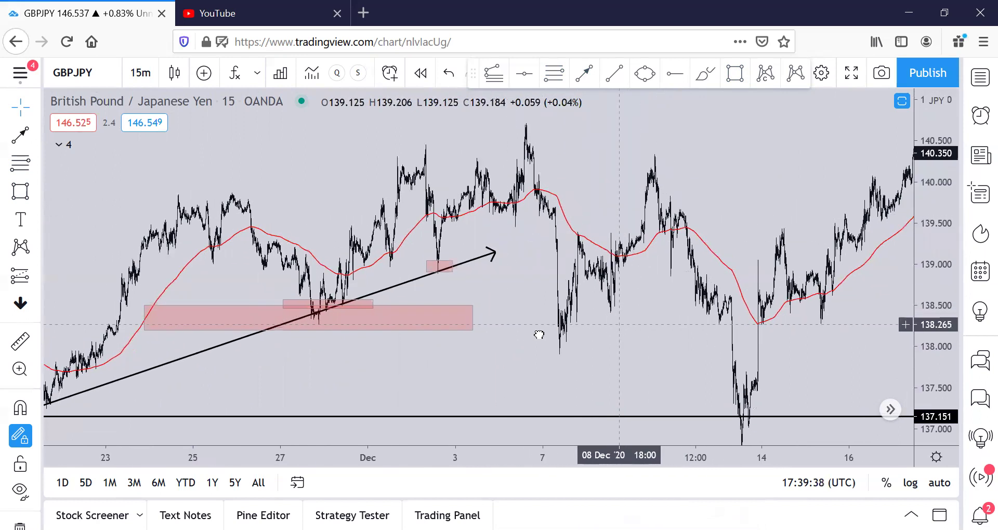
pyautogui.scroll(5, 575, 325)
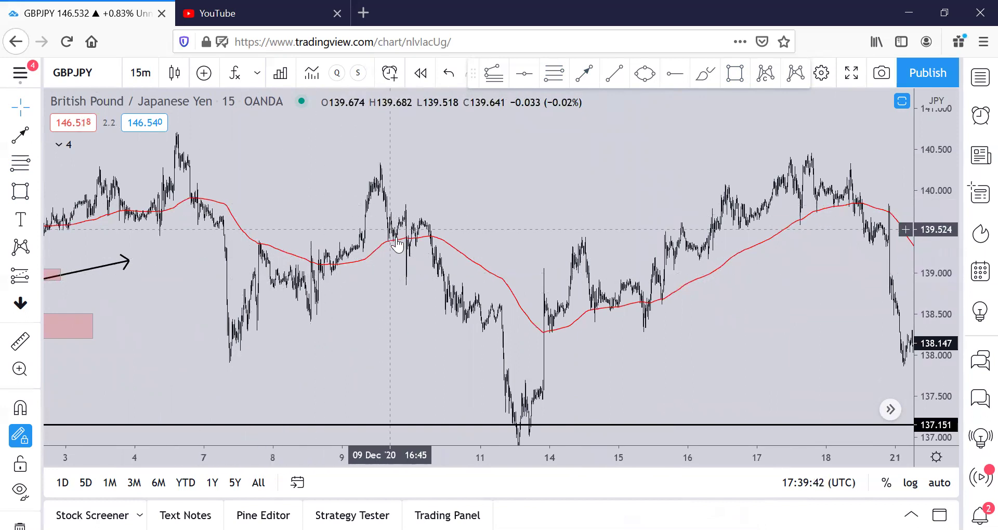
pyautogui.moveTo(514, 356); pyautogui.dragTo(446, 281)
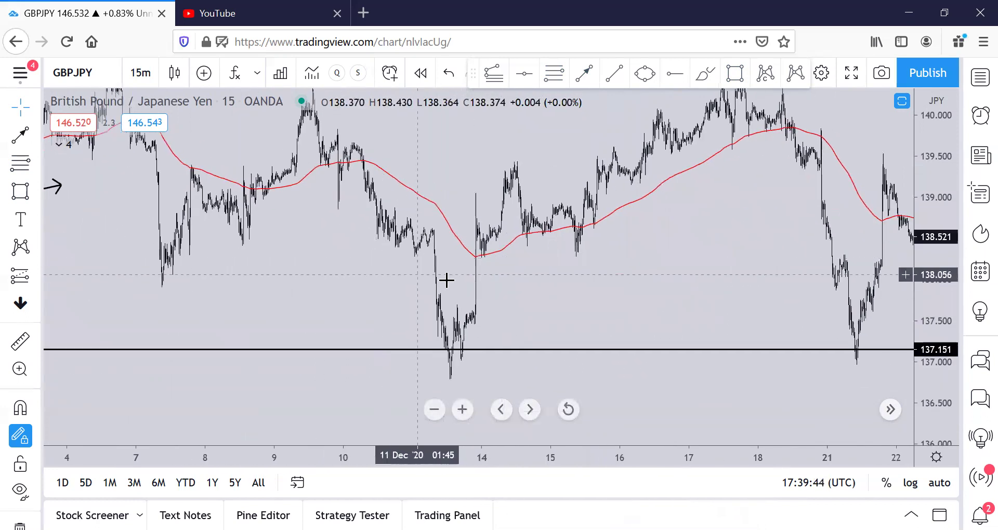
pyautogui.moveTo(602, 303); pyautogui.dragTo(525, 308)
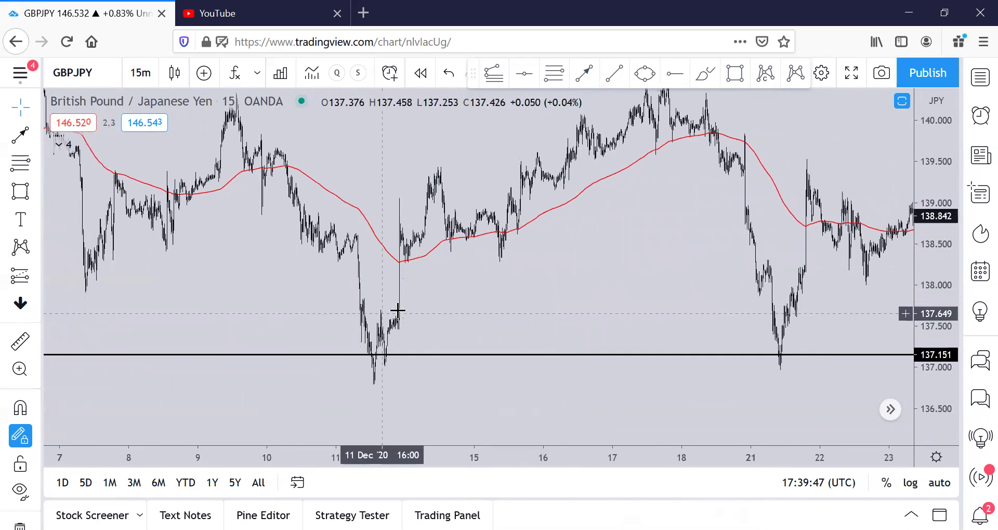
pyautogui.scroll(-4, 428, 304)
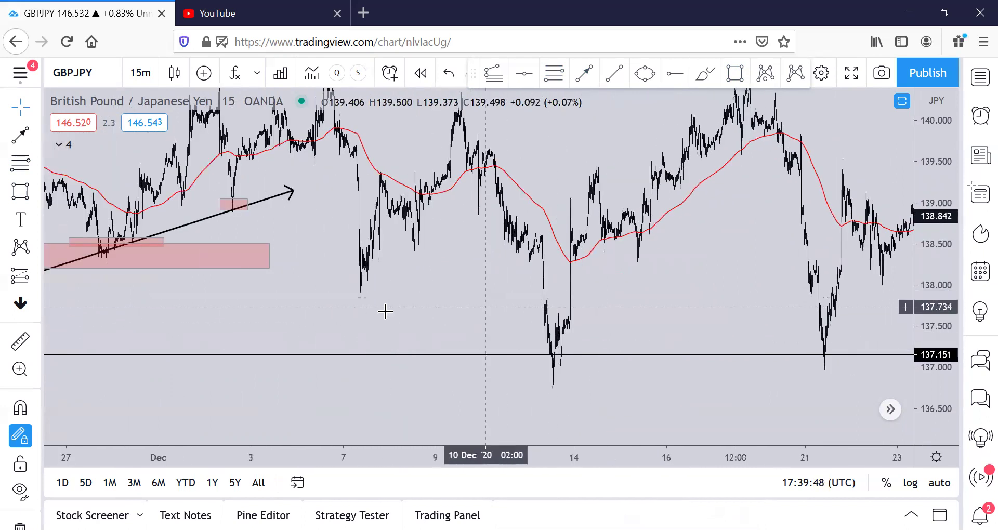
pyautogui.moveTo(412, 307); pyautogui.dragTo(648, 282)
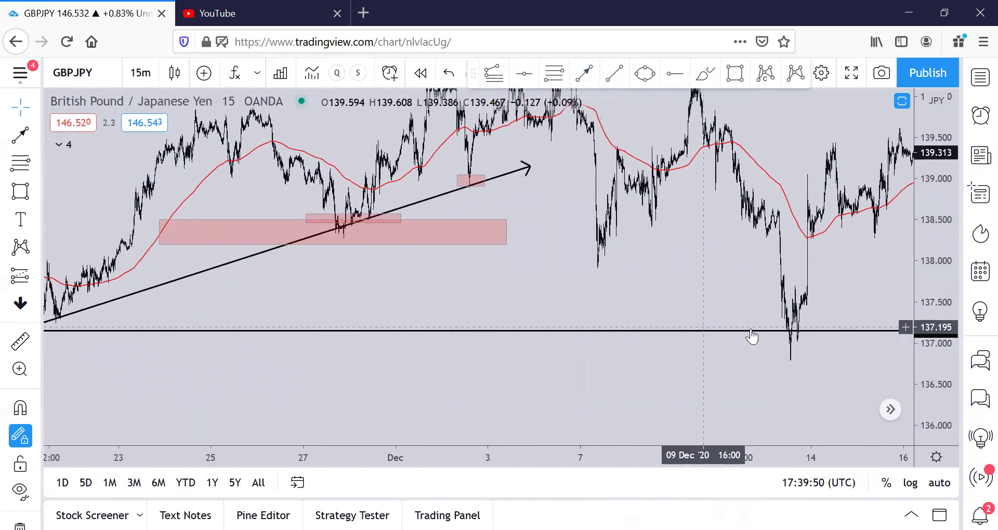
pyautogui.moveTo(750, 294); pyautogui.dragTo(251, 301)
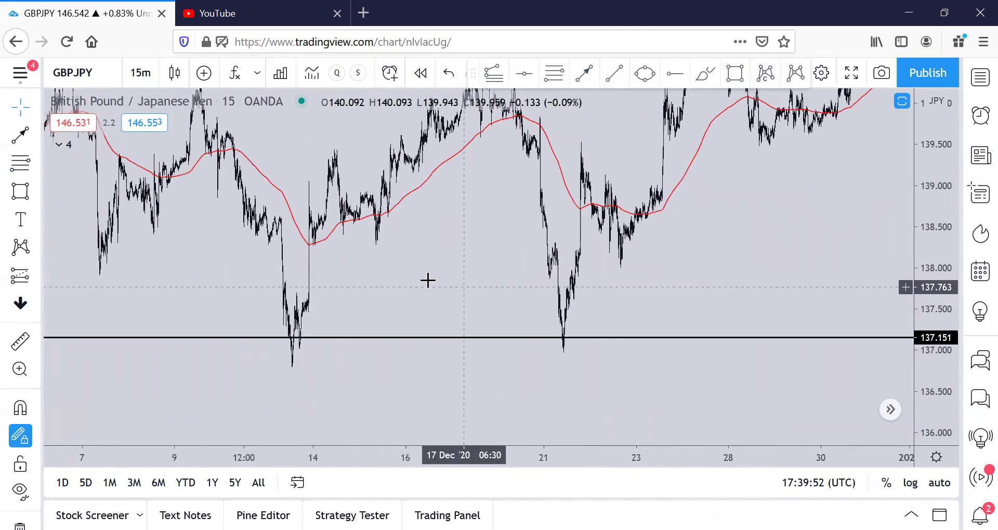
pyautogui.moveTo(425, 292); pyautogui.dragTo(301, 294)
pyautogui.moveTo(439, 232); pyautogui.dragTo(452, 312)
pyautogui.scroll(4, 453, 306)
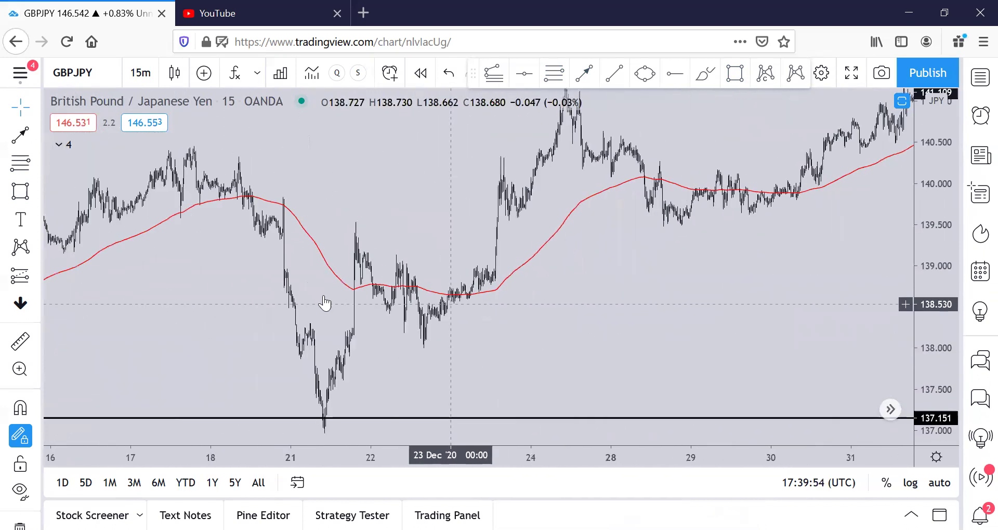
# Mark the moving-average retest before the 21 December drop with a thin rectangle from 16 to 21 December at about 139.73–139.86.
pyautogui.moveTo(334, 294); pyautogui.dragTo(561, 306)
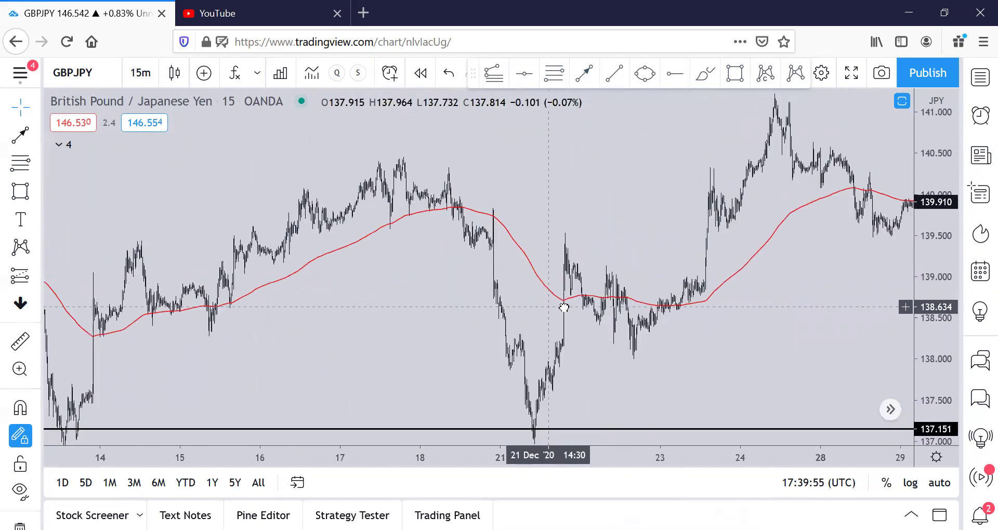
pyautogui.click(735, 74)
pyautogui.moveTo(340, 208); pyautogui.dragTo(520, 217)
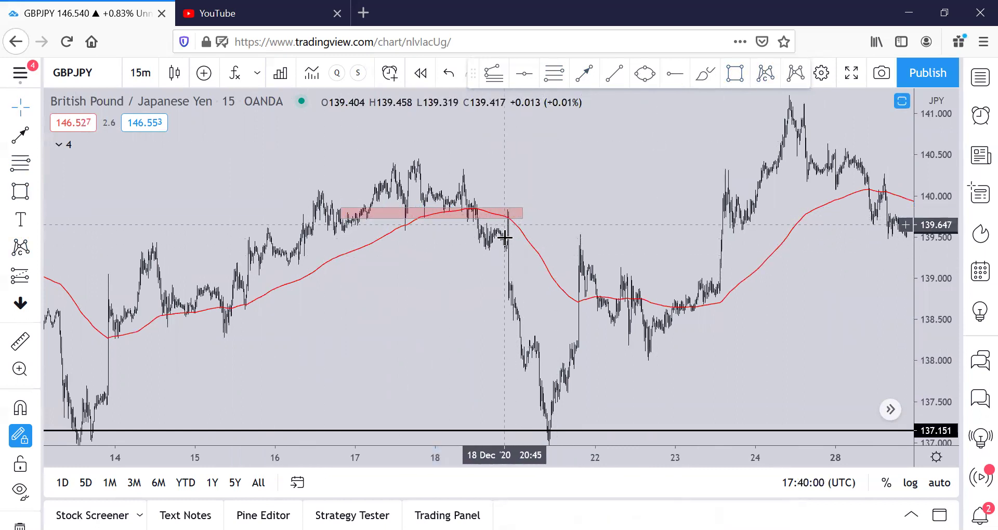
pyautogui.click(432, 224)
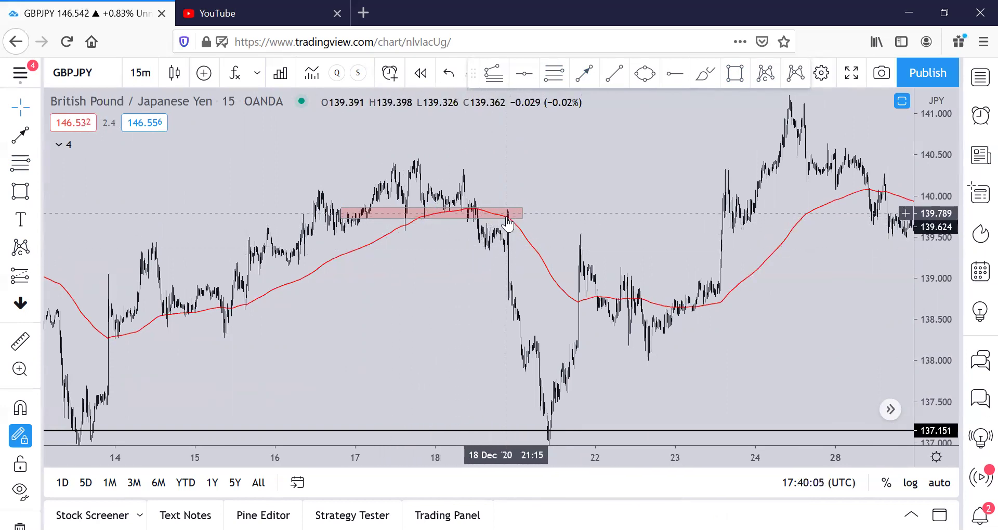
# Mark the 21 December low on the 137.151 support line with a rectangle between about 136.95 and 137.35.
pyautogui.moveTo(427, 352); pyautogui.dragTo(461, 276)
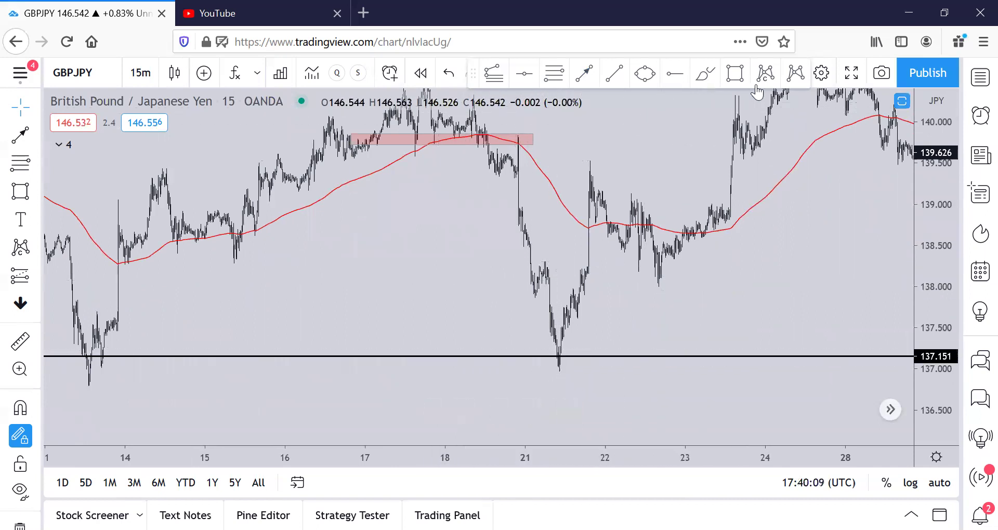
pyautogui.moveTo(528, 340); pyautogui.dragTo(583, 374)
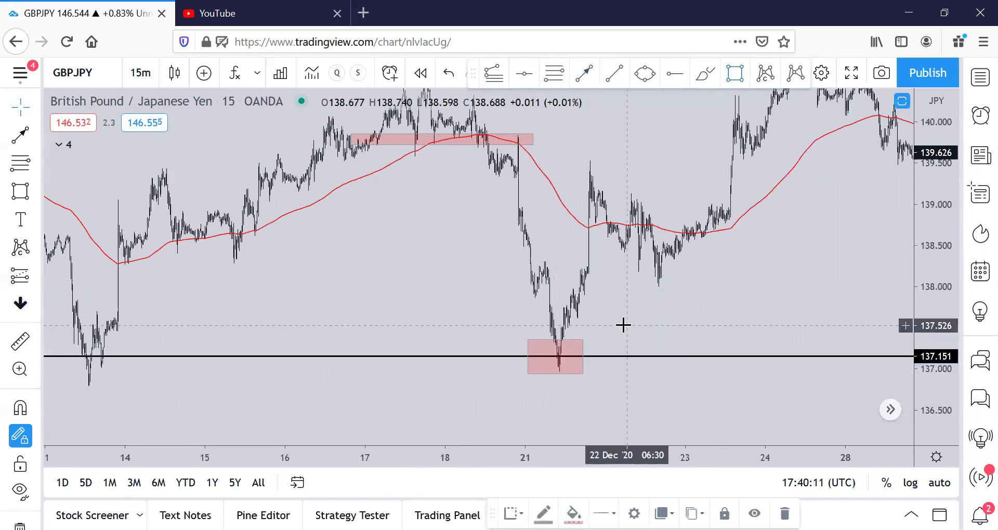
# Draw a Fibonacci retracement from the 21 December rebound high level at 139.533 down to the low level at 137.043.
pyautogui.scroll(3, 630, 322)
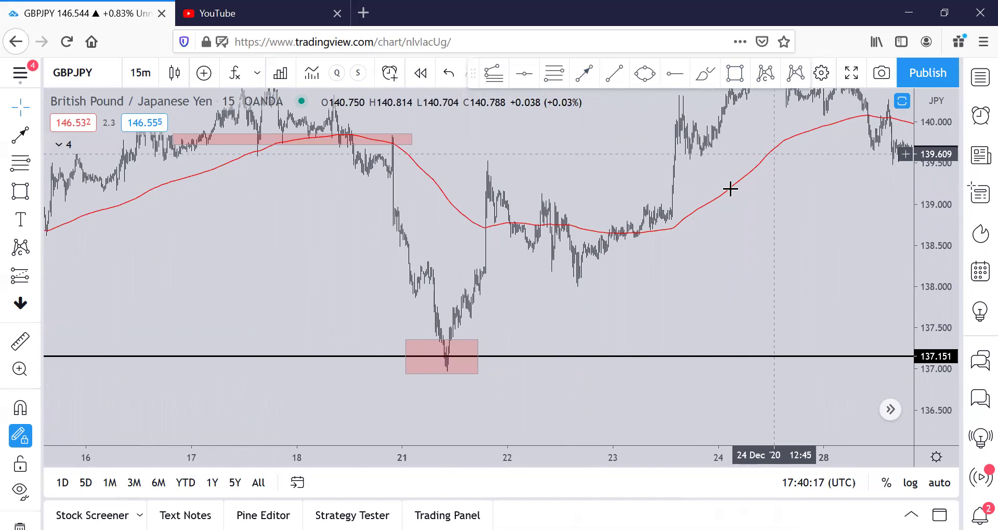
pyautogui.scroll(2, 727, 237)
pyautogui.moveTo(621, 254); pyautogui.dragTo(669, 278)
pyautogui.scroll(3, 699, 269)
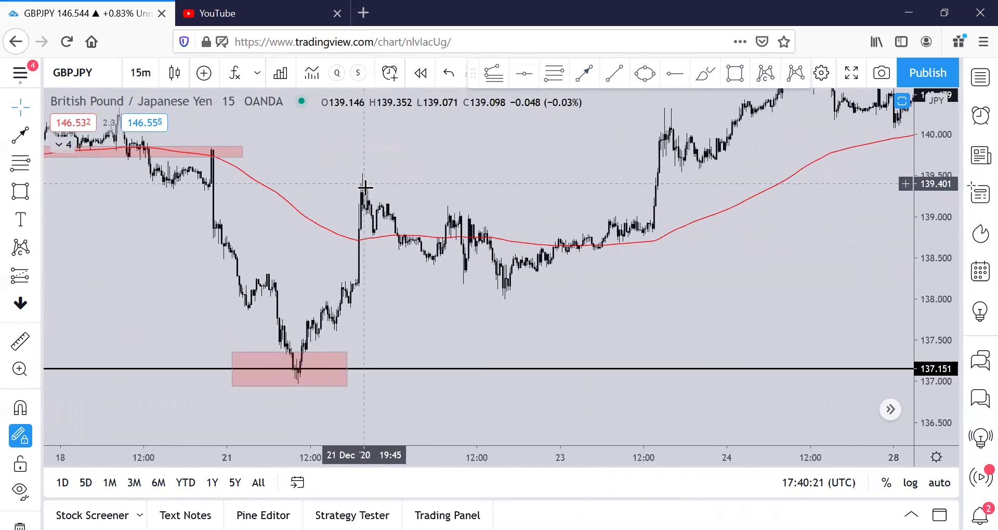
pyautogui.click(554, 73)
pyautogui.click(327, 172)
pyautogui.click(505, 281)
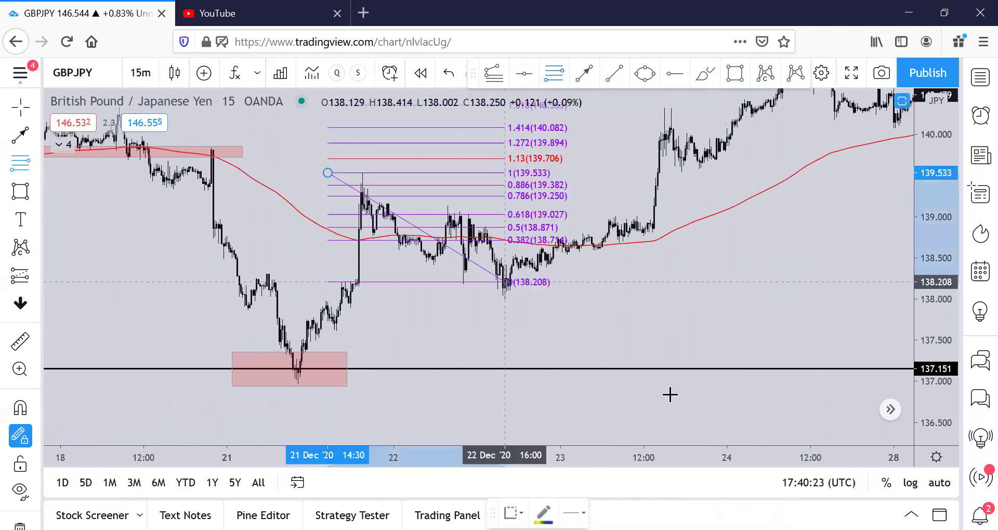
pyautogui.click(644, 377)
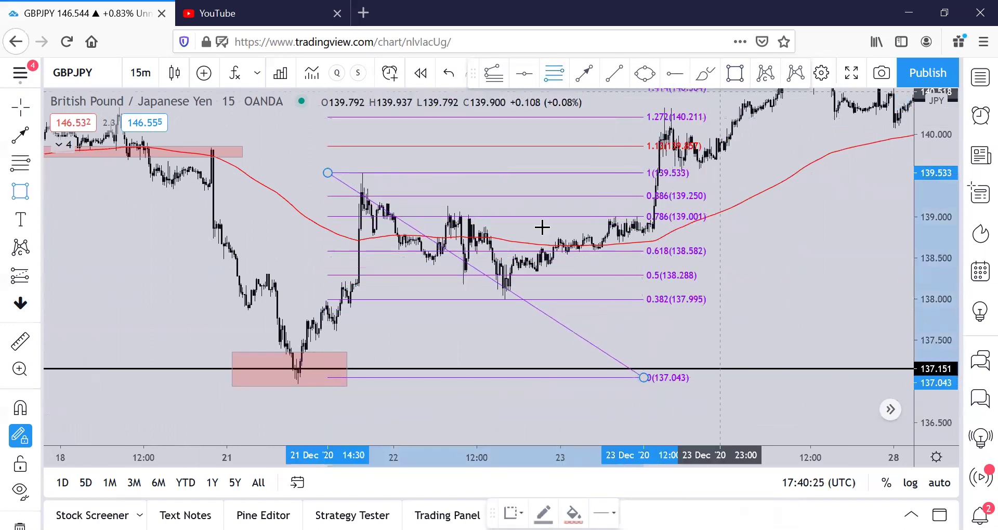
# Cover the 0.382–0.5 retracement zone with a rectangle from 21 to 23 December and remove the Fibonacci retracement.
pyautogui.hotkey('alt', 'shift', 'r')
pyautogui.click(324, 272)
pyautogui.click(725, 296)
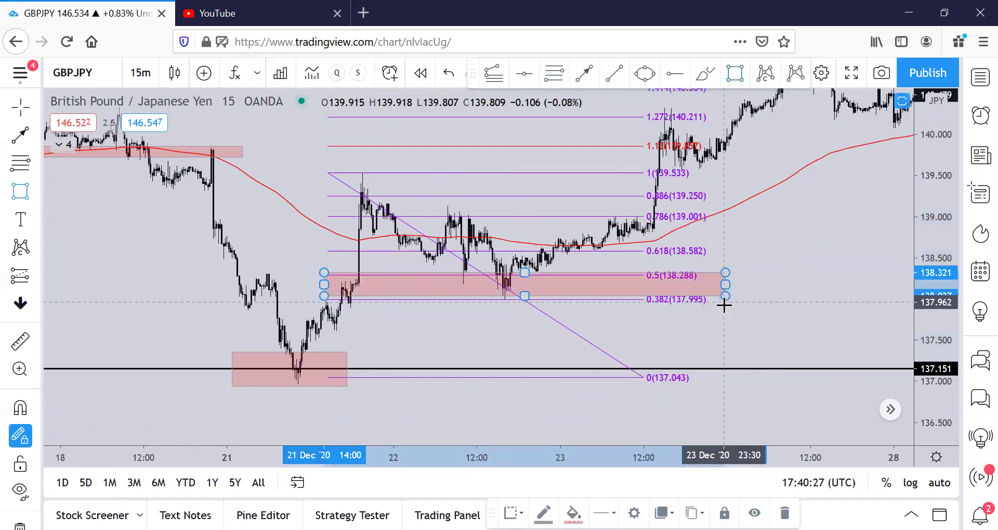
pyautogui.moveTo(725, 296); pyautogui.dragTo(726, 297)
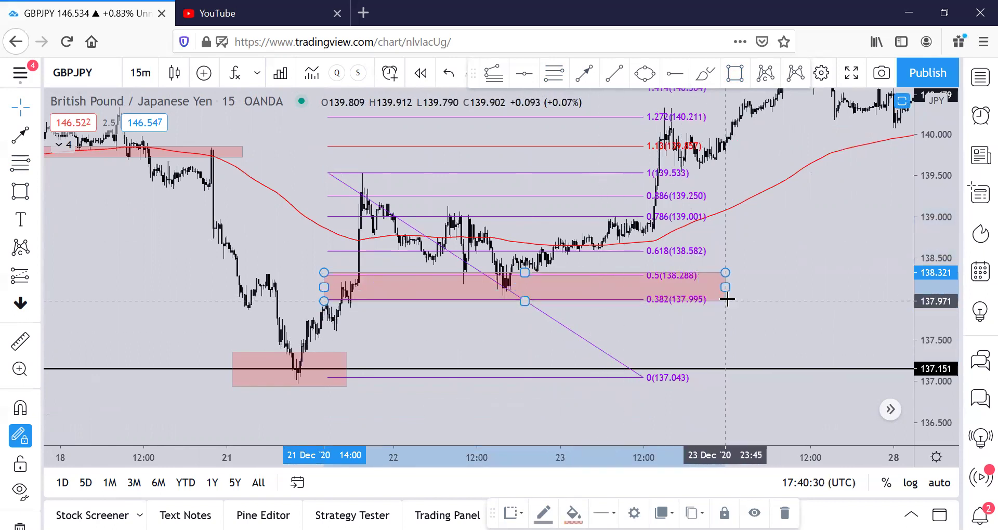
pyautogui.rightClick(551, 318)
pyautogui.click(593, 454)
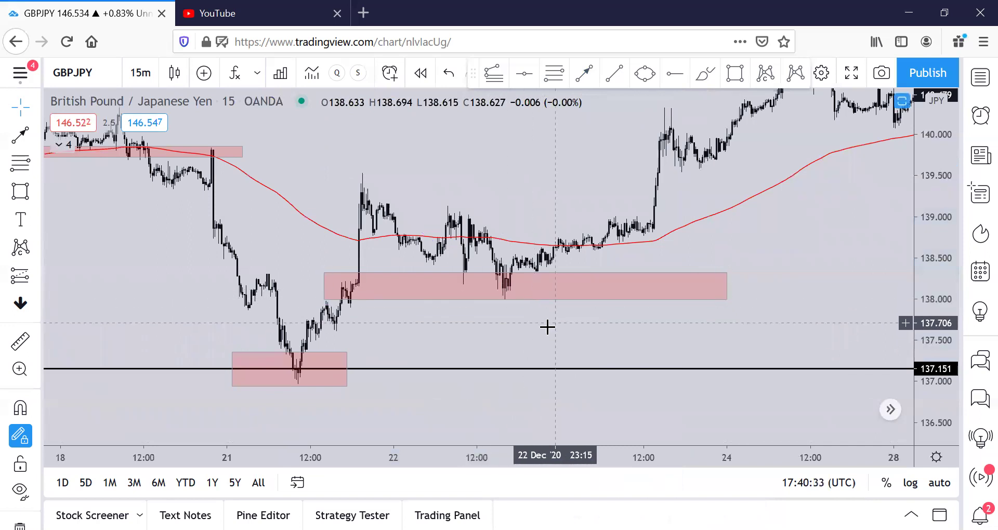
# Examine the pullbacks to the moving average from 23 December to 8 January.
pyautogui.moveTo(696, 351); pyautogui.dragTo(563, 278)
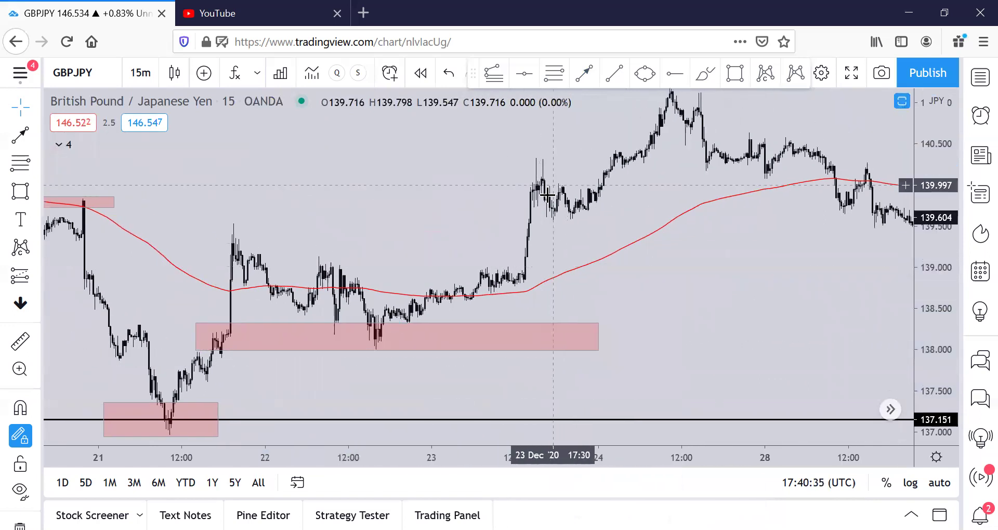
pyautogui.scroll(-3, 683, 276)
pyautogui.moveTo(751, 285); pyautogui.dragTo(566, 305)
pyautogui.moveTo(713, 273); pyautogui.dragTo(492, 294)
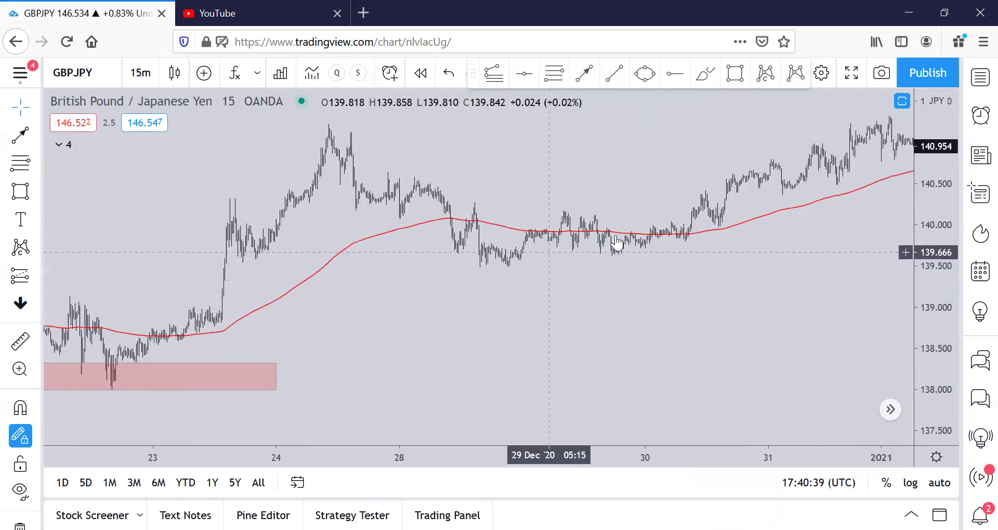
pyautogui.moveTo(709, 223); pyautogui.dragTo(577, 278)
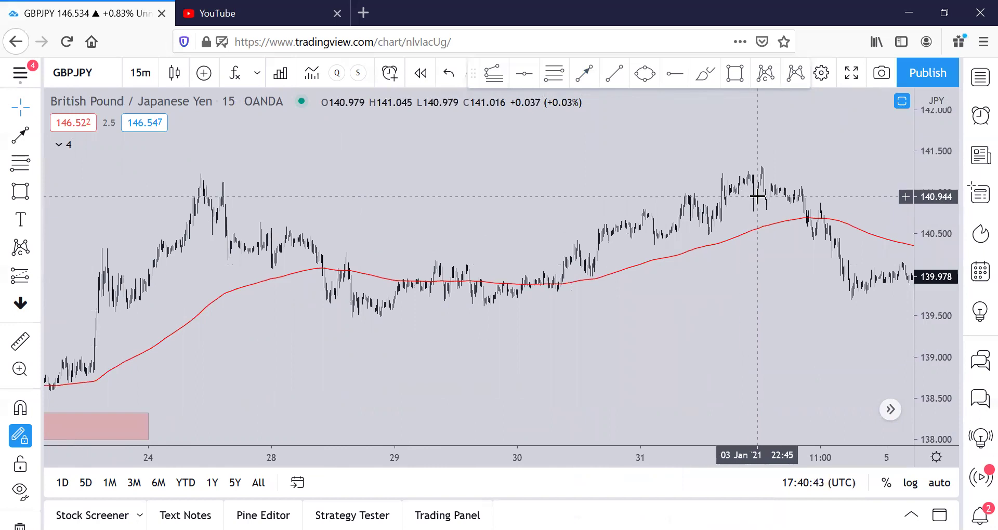
pyautogui.moveTo(757, 197); pyautogui.dragTo(585, 233)
pyautogui.moveTo(634, 261); pyautogui.dragTo(582, 291)
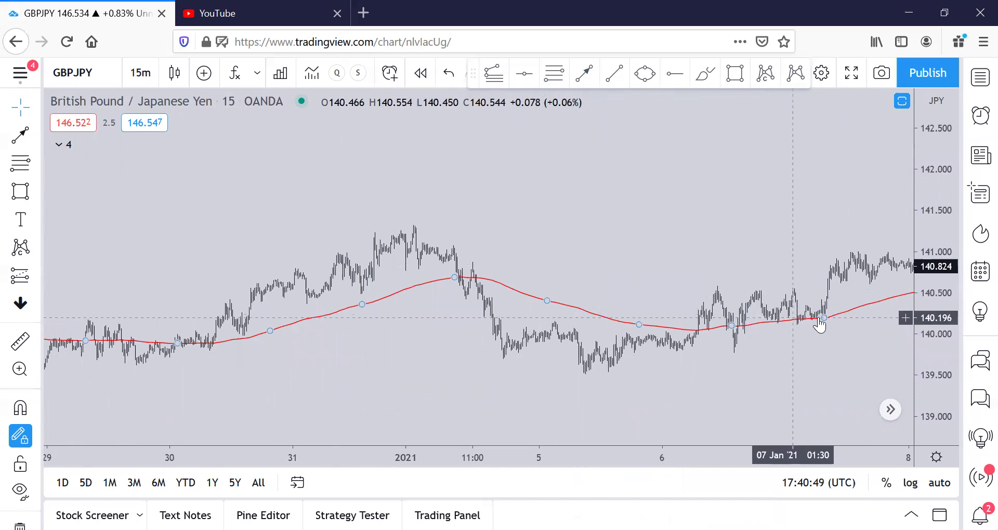
pyautogui.moveTo(842, 288); pyautogui.dragTo(492, 280)
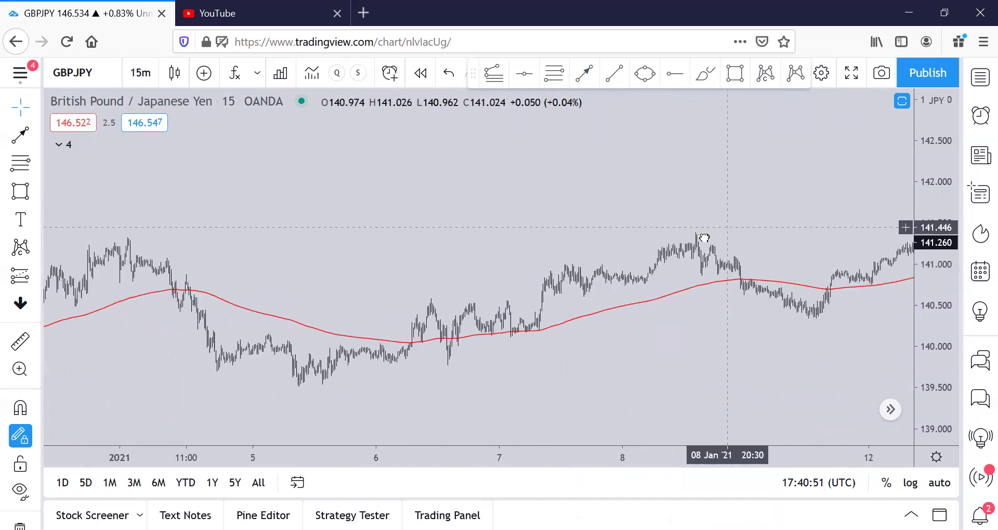
pyautogui.moveTo(704, 238); pyautogui.dragTo(545, 337)
# Examine the wider price trend against the moving average from January to 10 February.
pyautogui.scroll(-5, 637, 261)
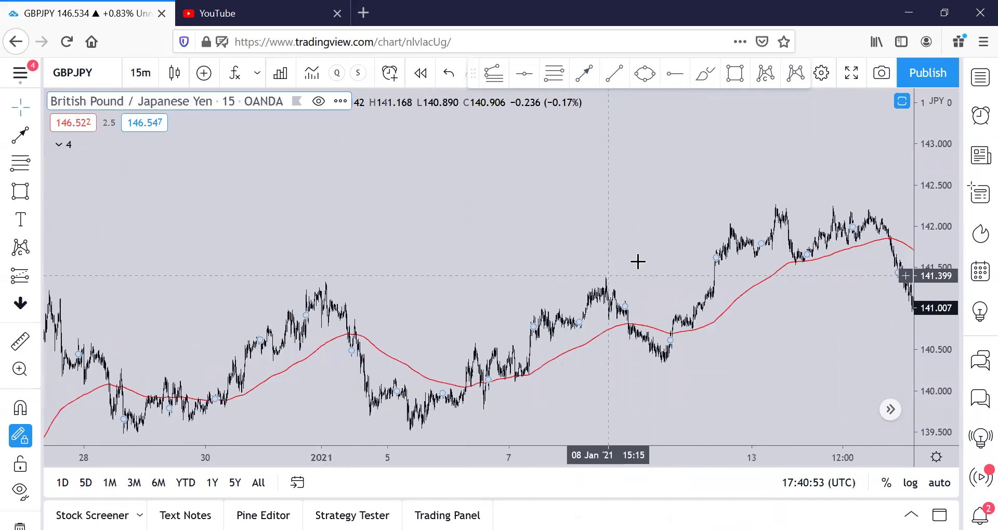
pyautogui.scroll(-5, 682, 243)
pyautogui.moveTo(669, 245); pyautogui.dragTo(506, 250)
pyautogui.moveTo(680, 291); pyautogui.dragTo(507, 307)
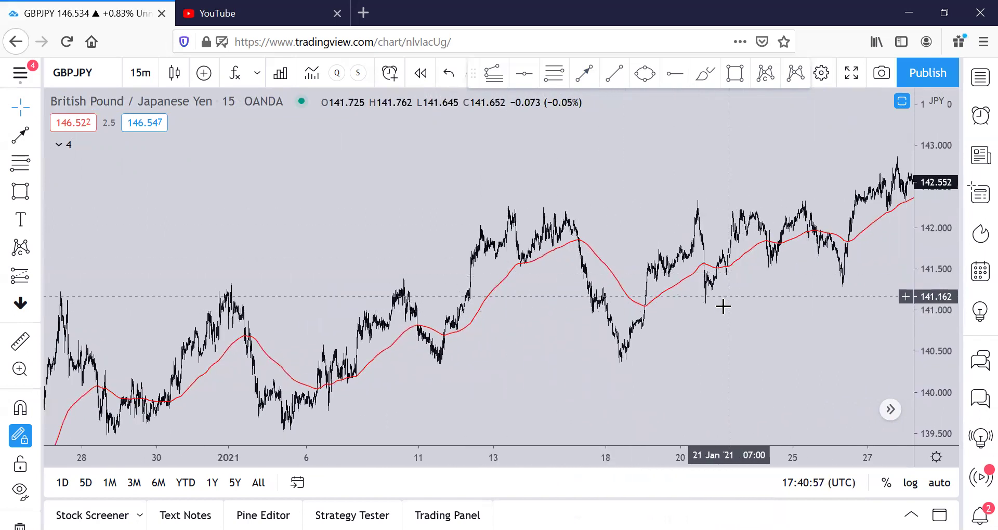
pyautogui.hscroll(4, 722, 307)
pyautogui.hscroll(2, 734, 261)
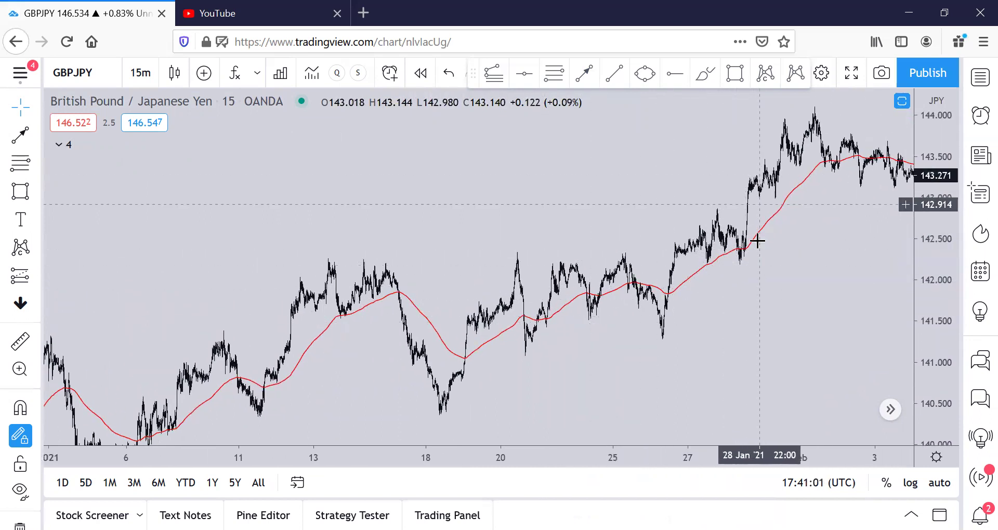
pyautogui.hscroll(6, 595, 332)
pyautogui.hscroll(7, 837, 279)
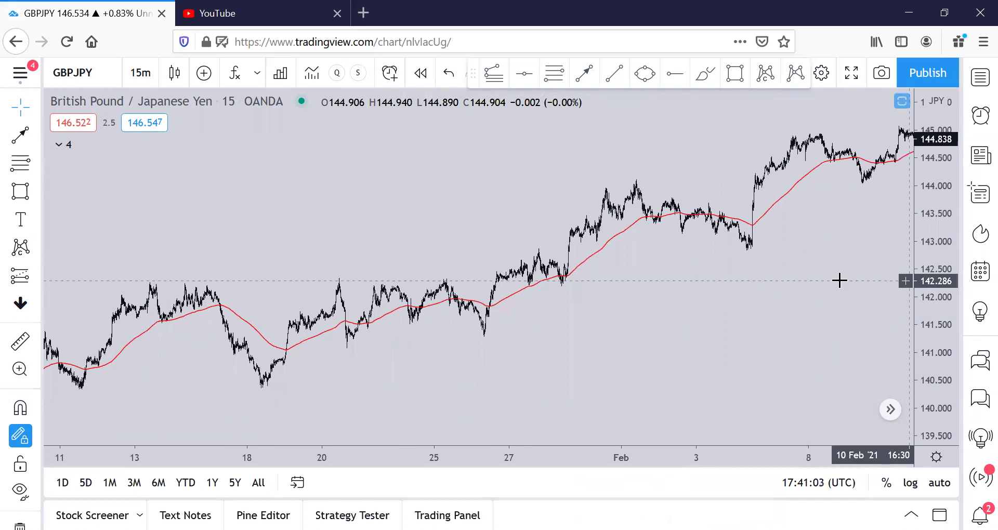